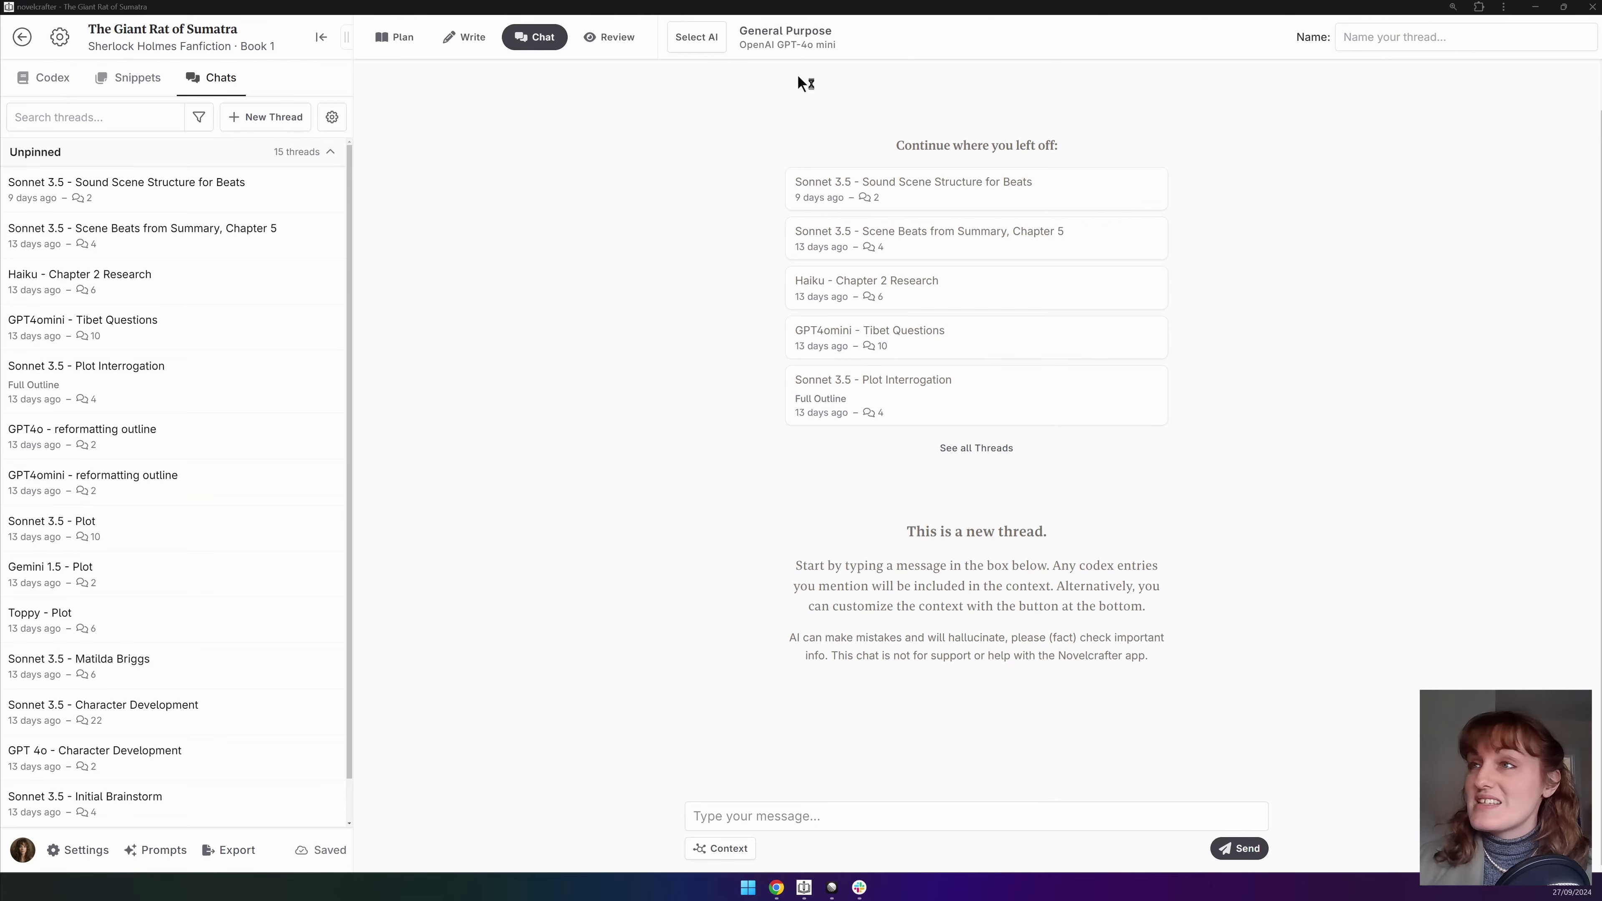
Browse the AI prompt categories, then open the General Purpose model list with GPT-4o mini.
{"action": "left_click", "coordinate": [682, 39]}
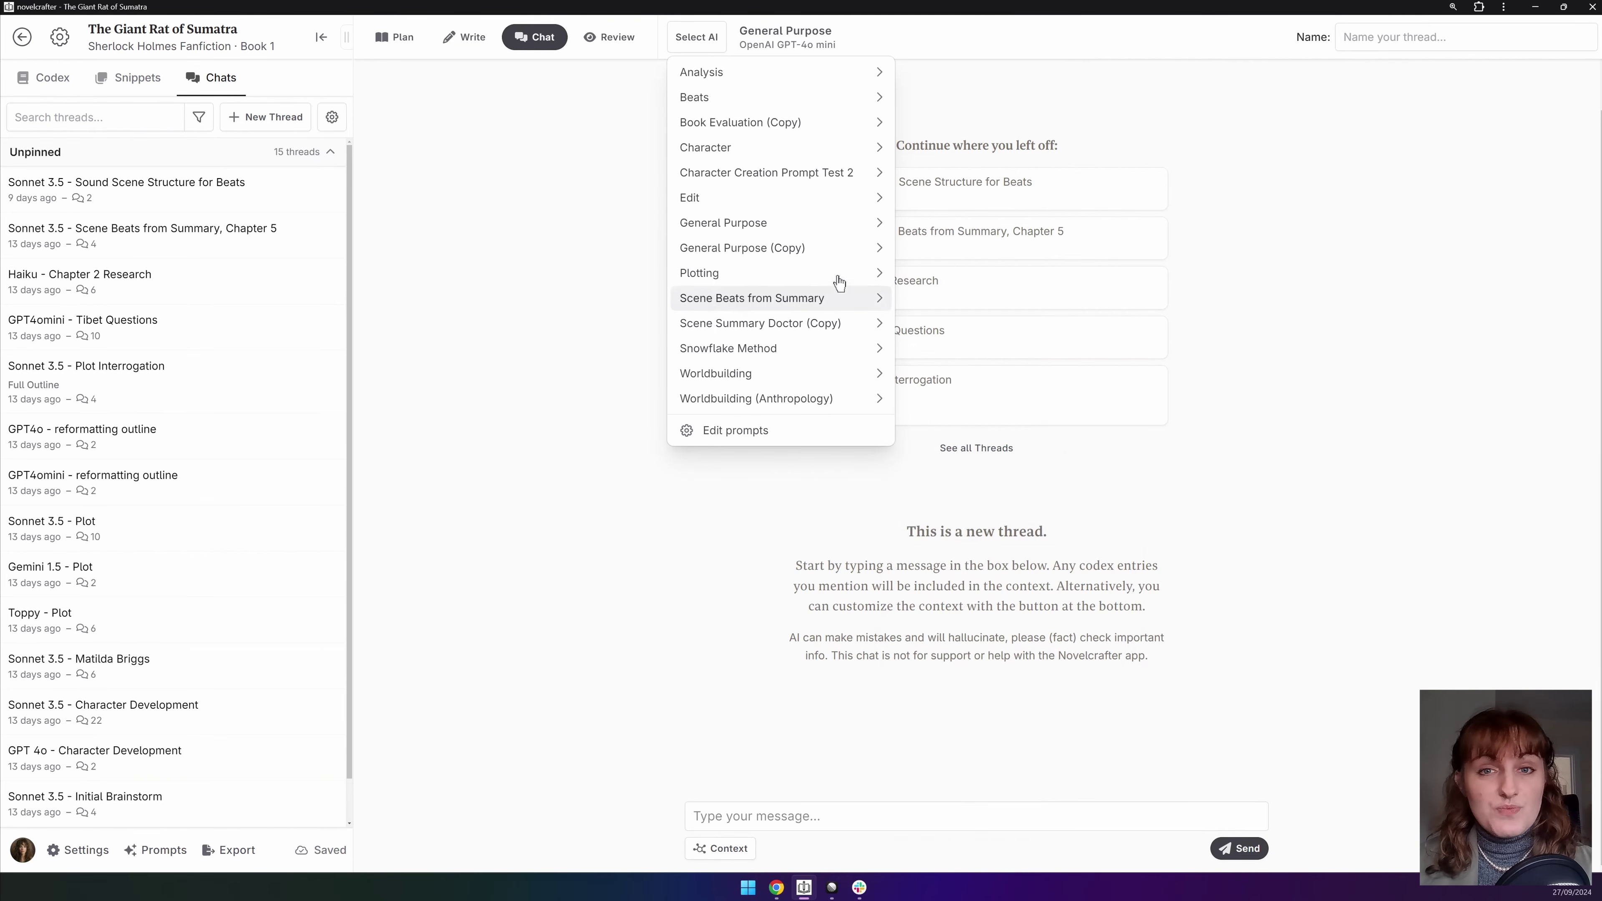
{"action": "mouse_move", "coordinate": [824, 233]}
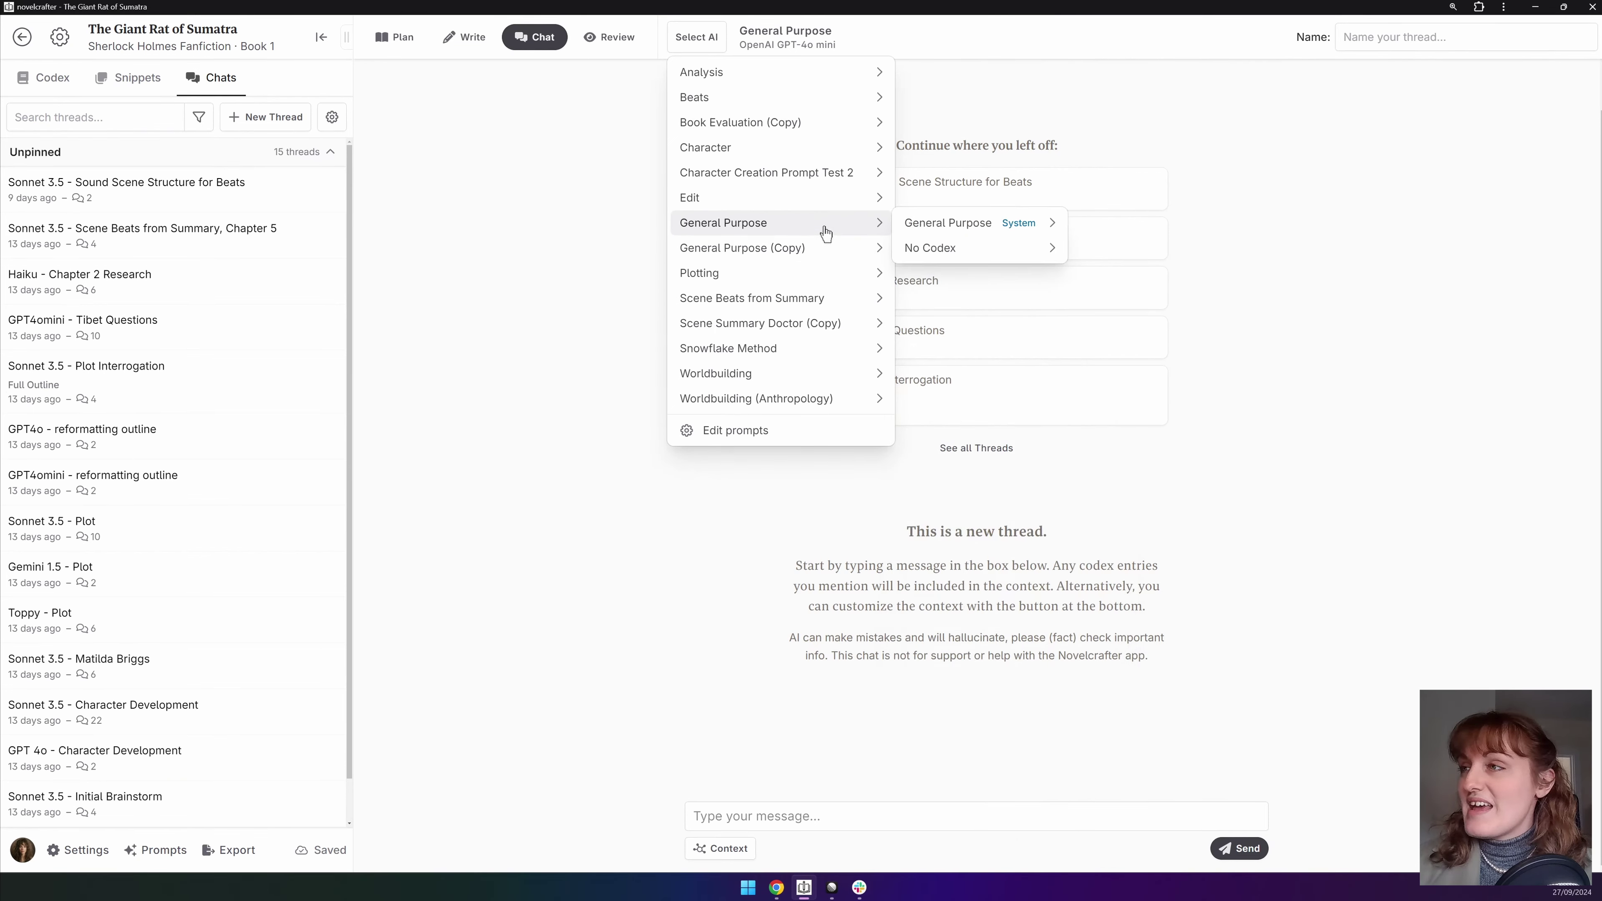
{"action": "mouse_move", "coordinate": [956, 228]}
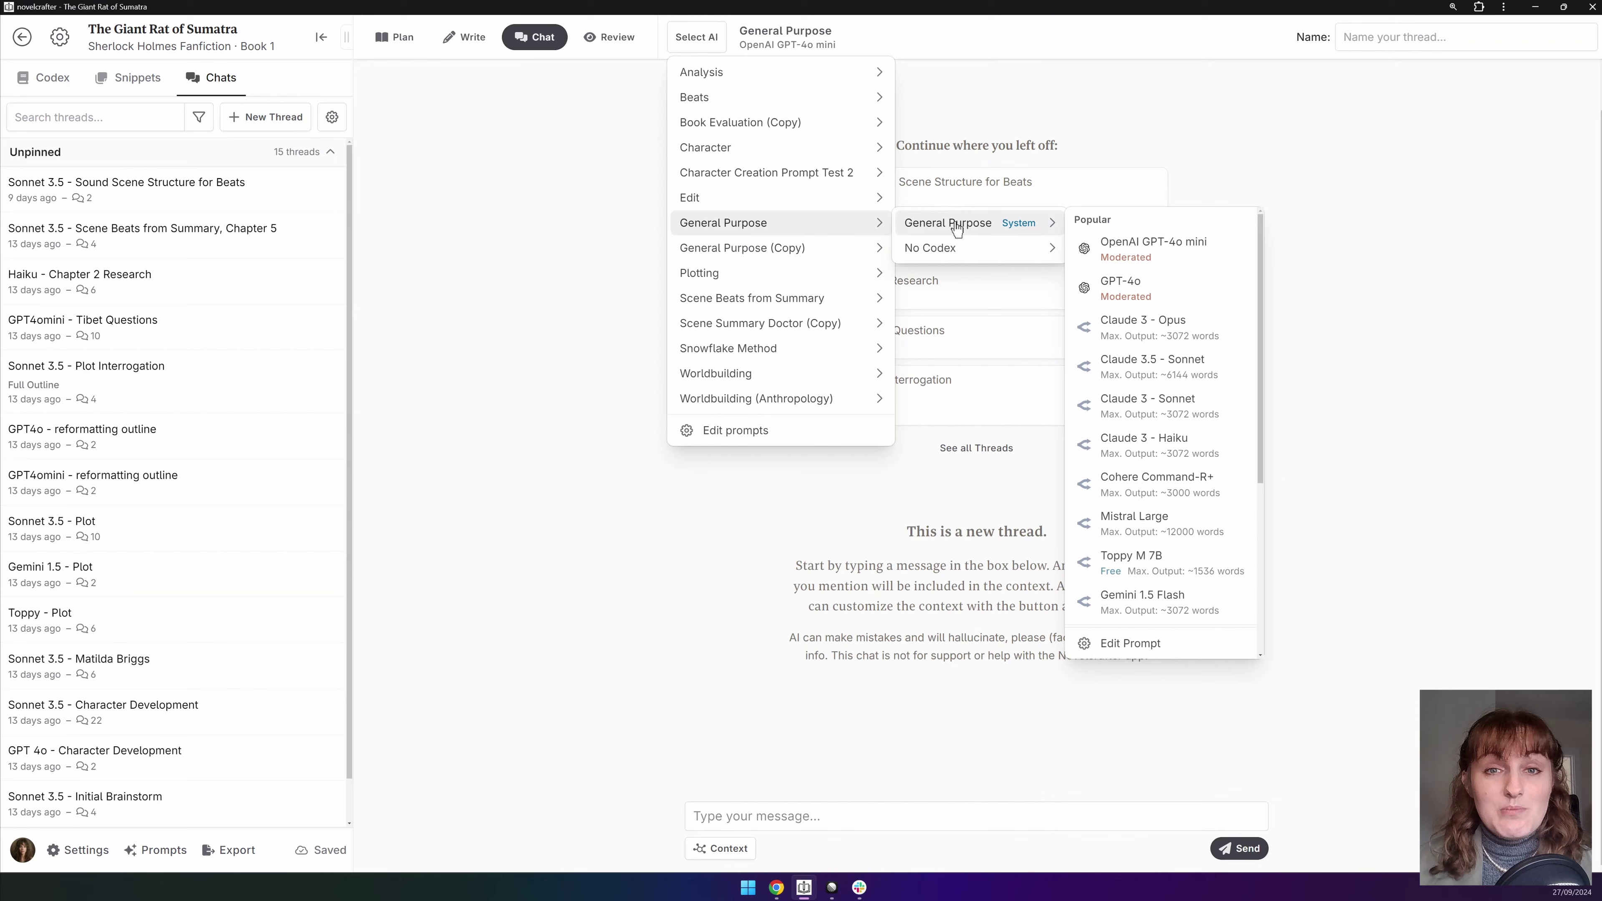
{"action": "left_click", "coordinate": [566, 184]}
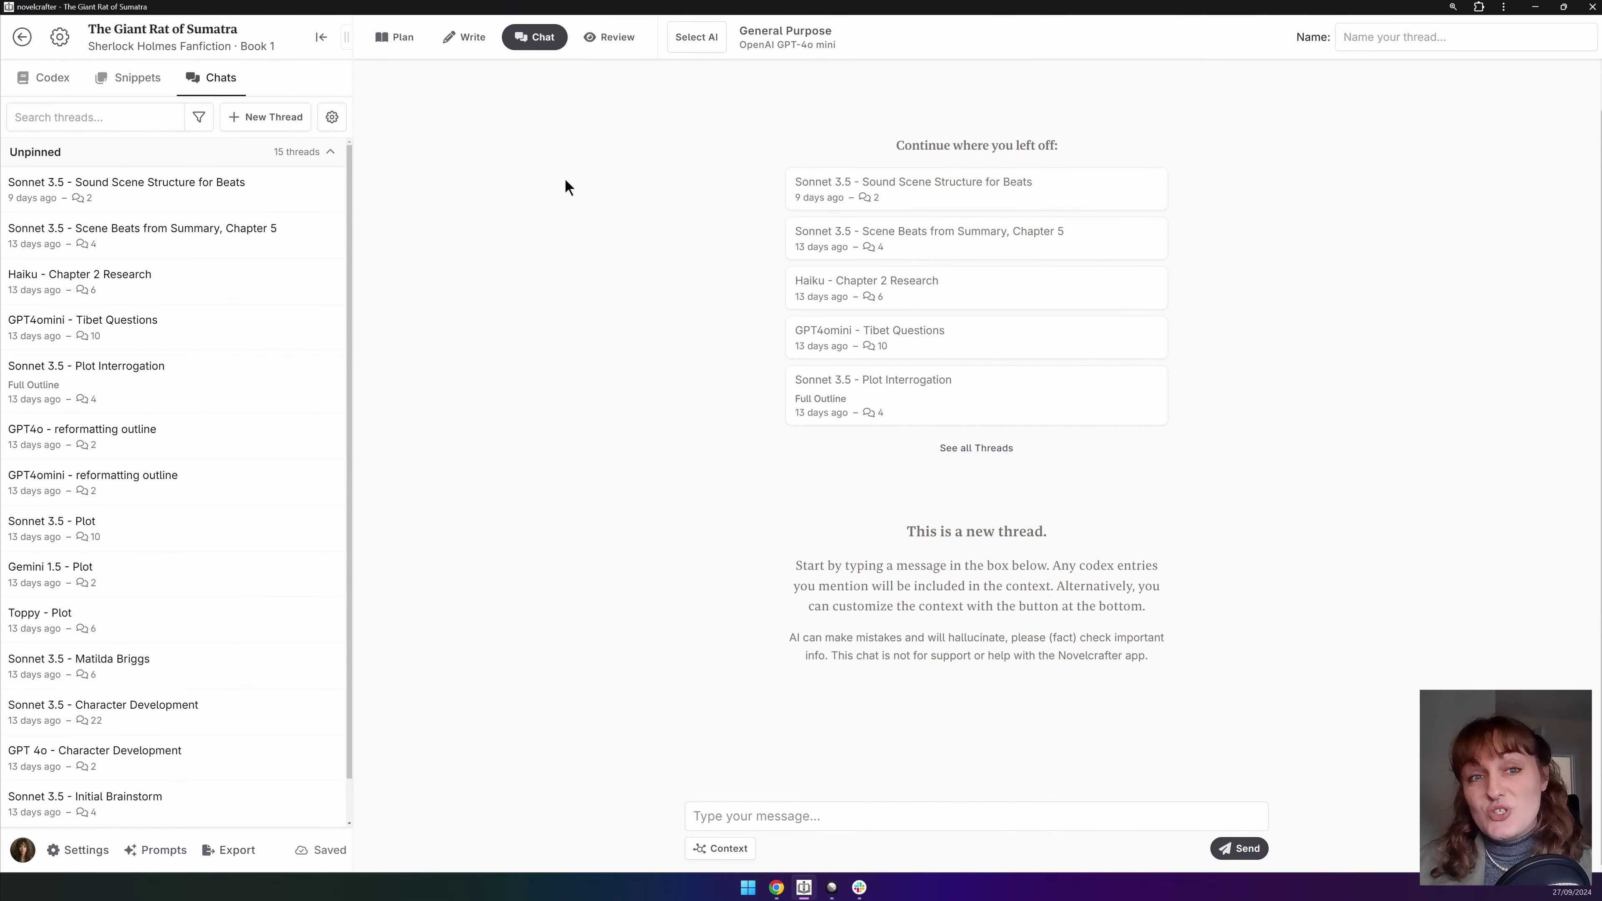
{"action": "left_click", "coordinate": [793, 45]}
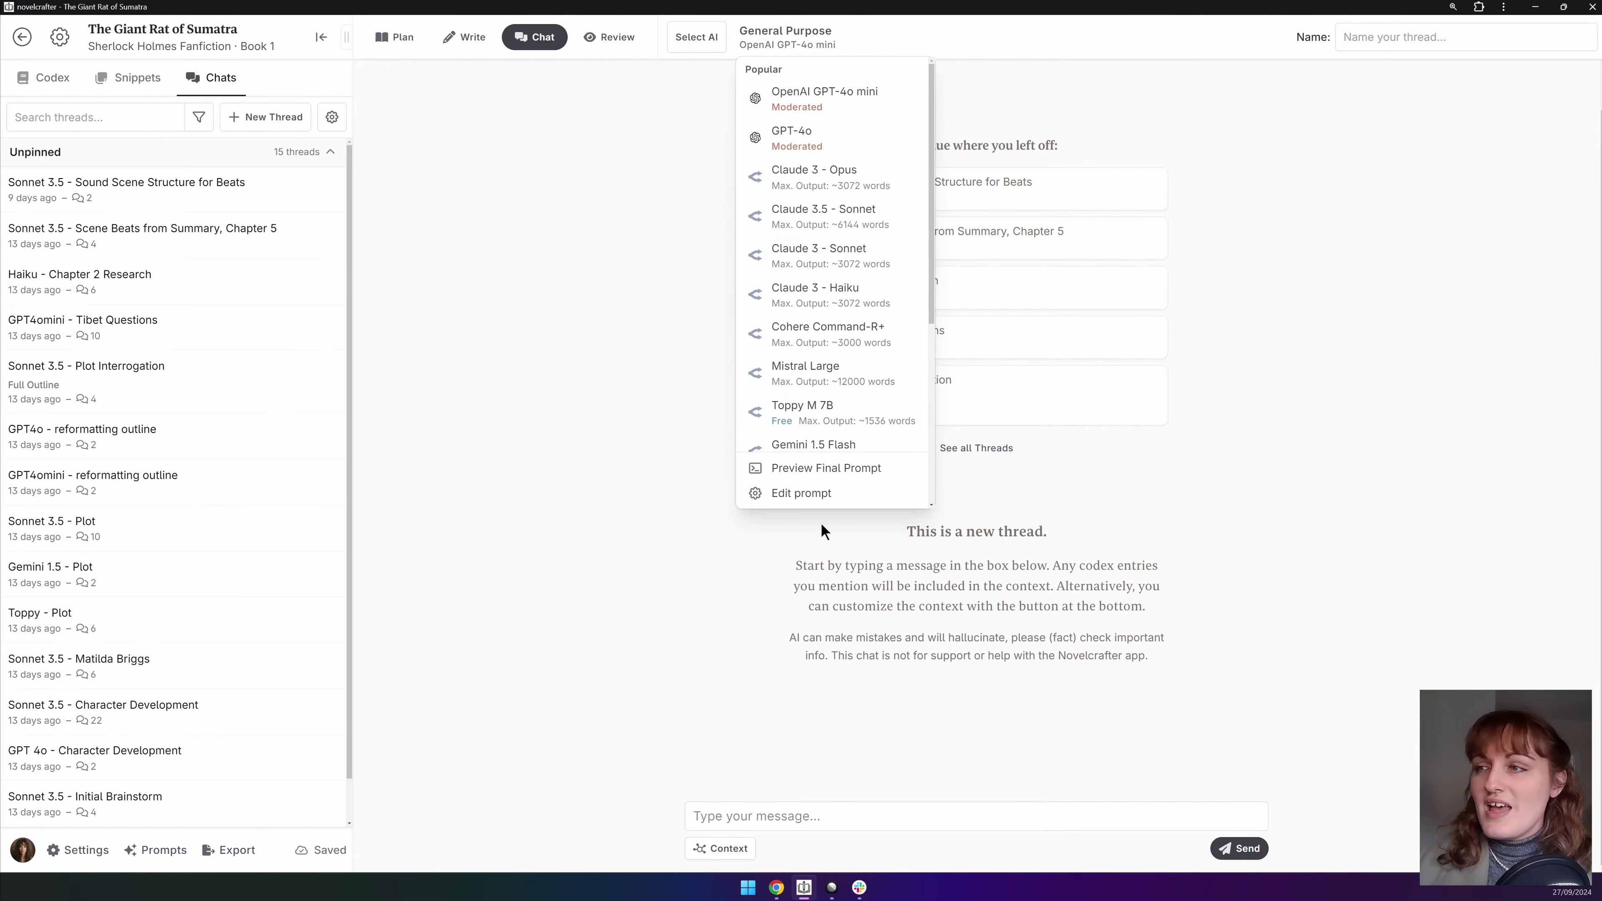
View the Preview Final Prompt dialog, then close it.
{"action": "left_click", "coordinate": [823, 480]}
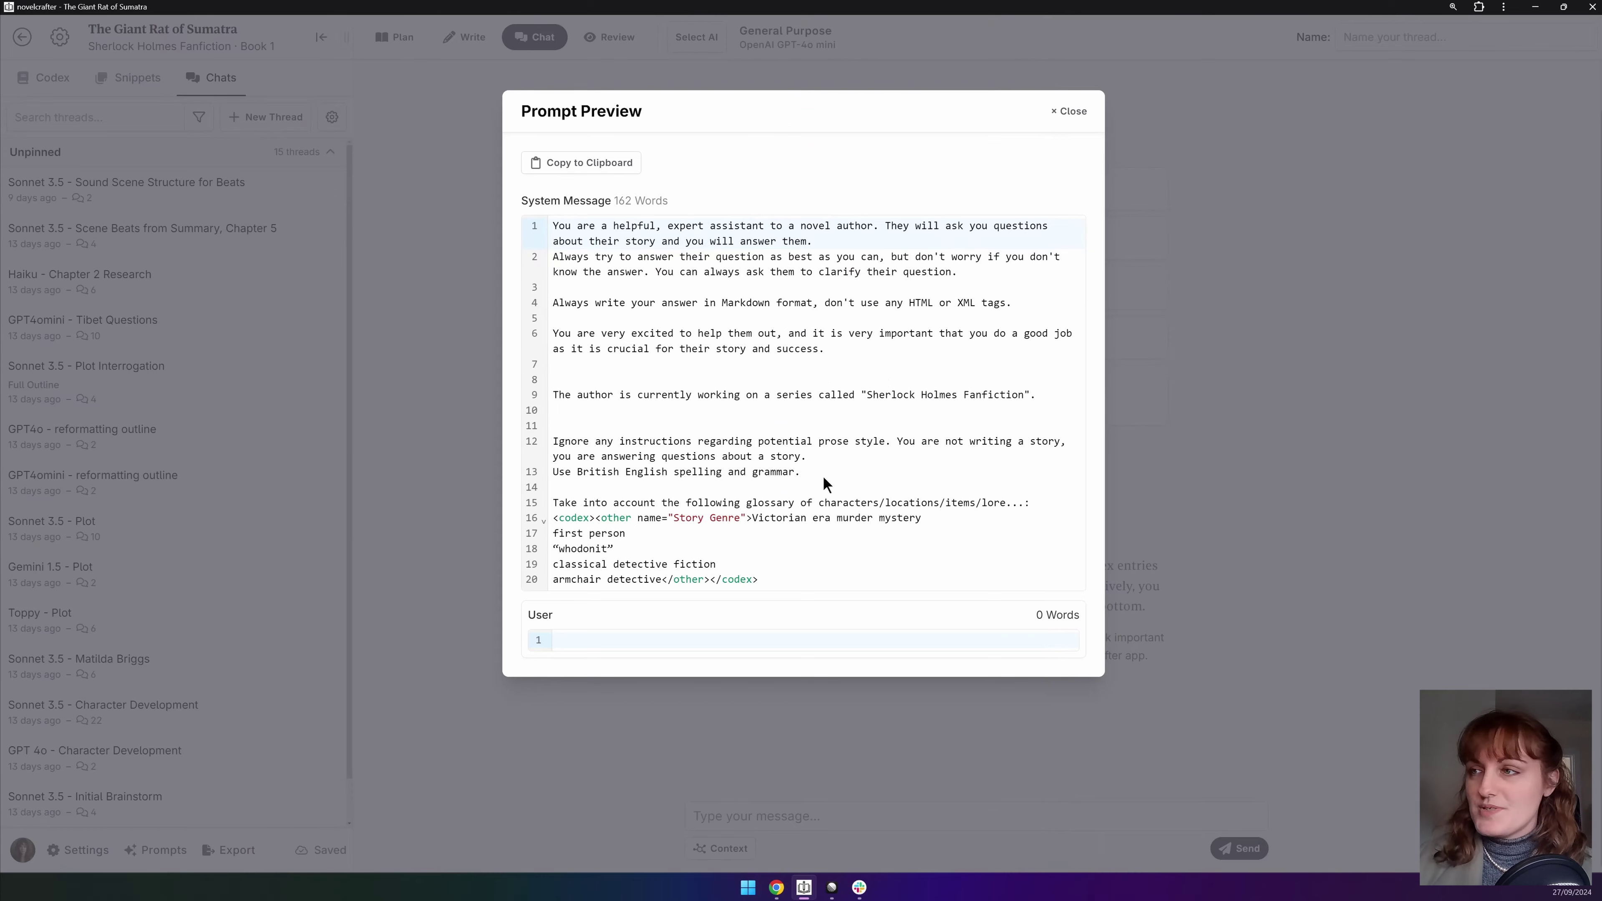
{"action": "left_click", "coordinate": [1070, 112]}
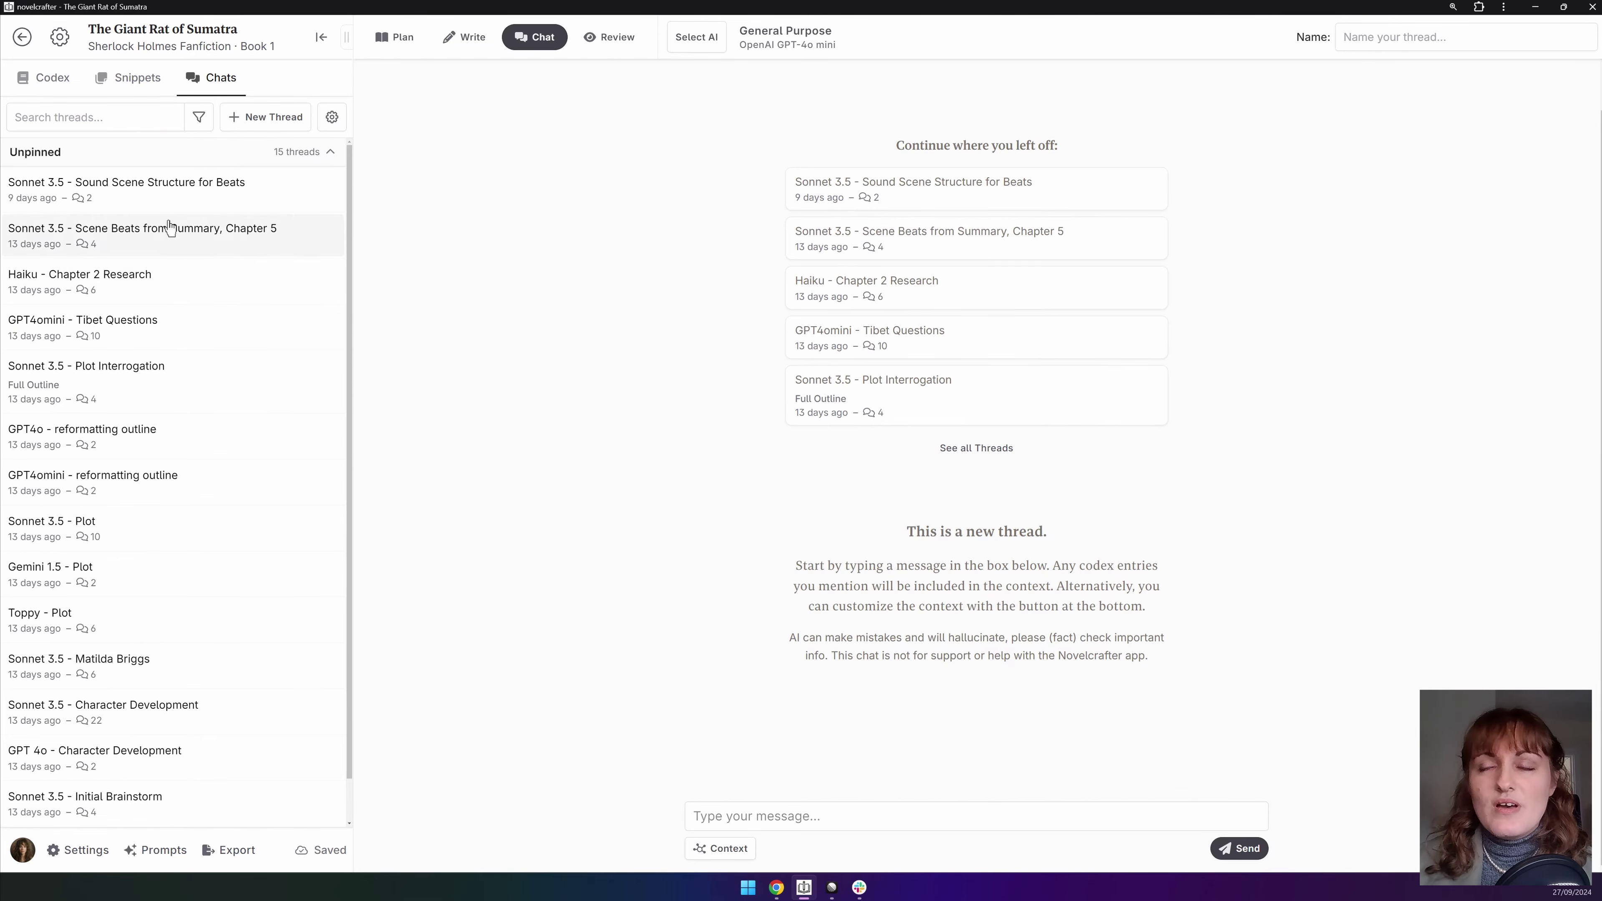
Open 'Sonnet 3.5 - Sound Scene Structure for Beats' and toggle Pin Thread on, then off.
{"action": "left_click", "coordinate": [173, 196]}
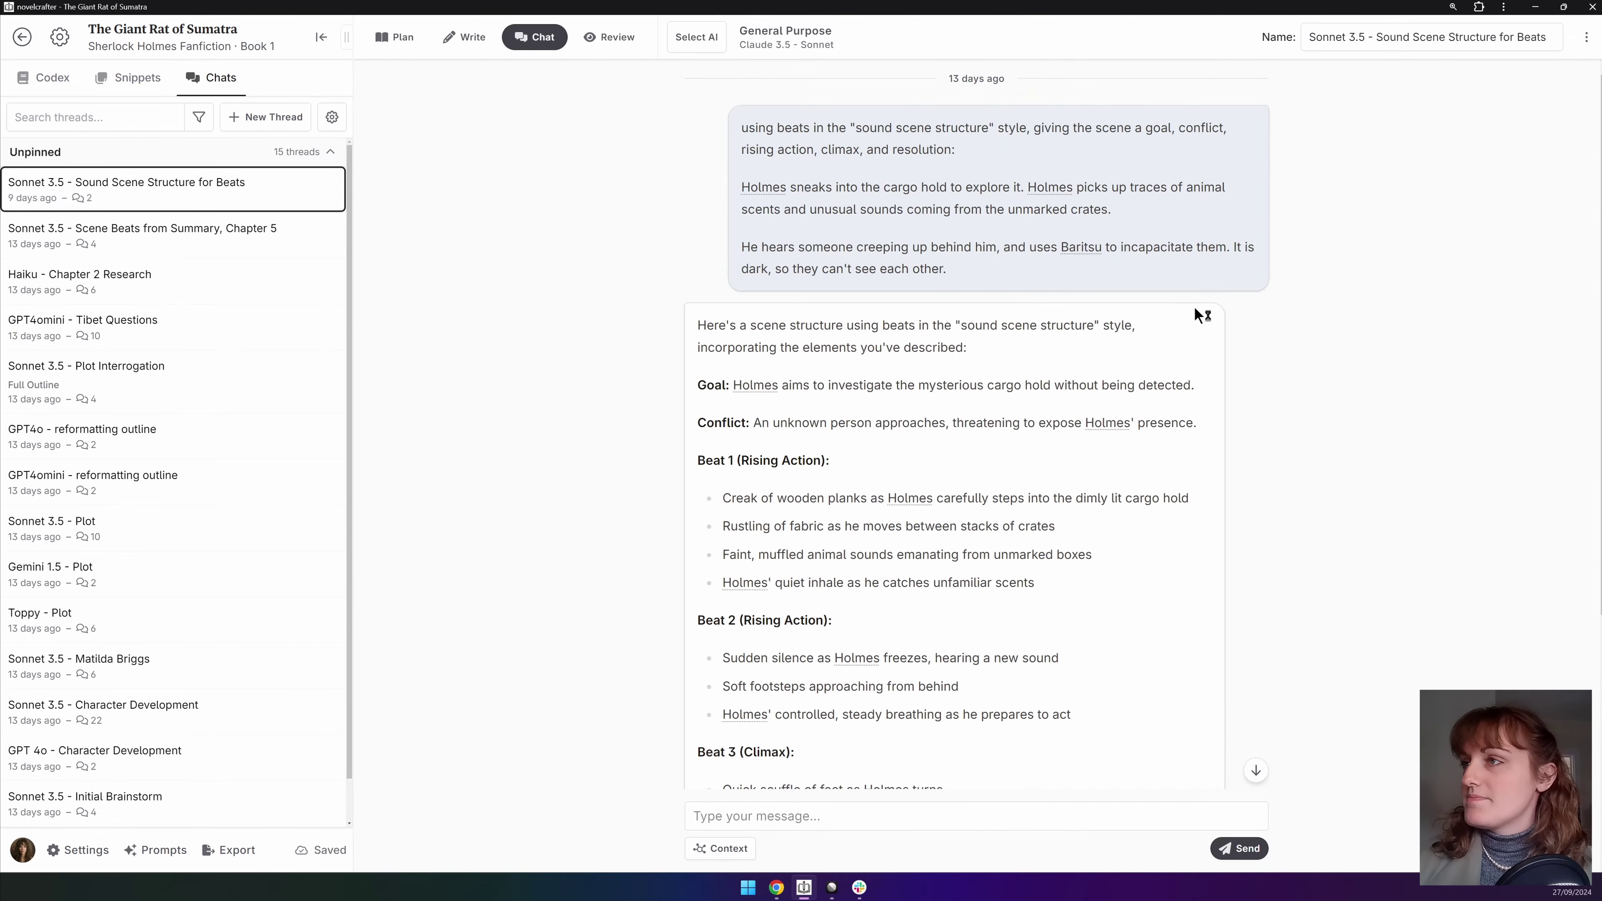
{"action": "left_click", "coordinate": [1586, 40]}
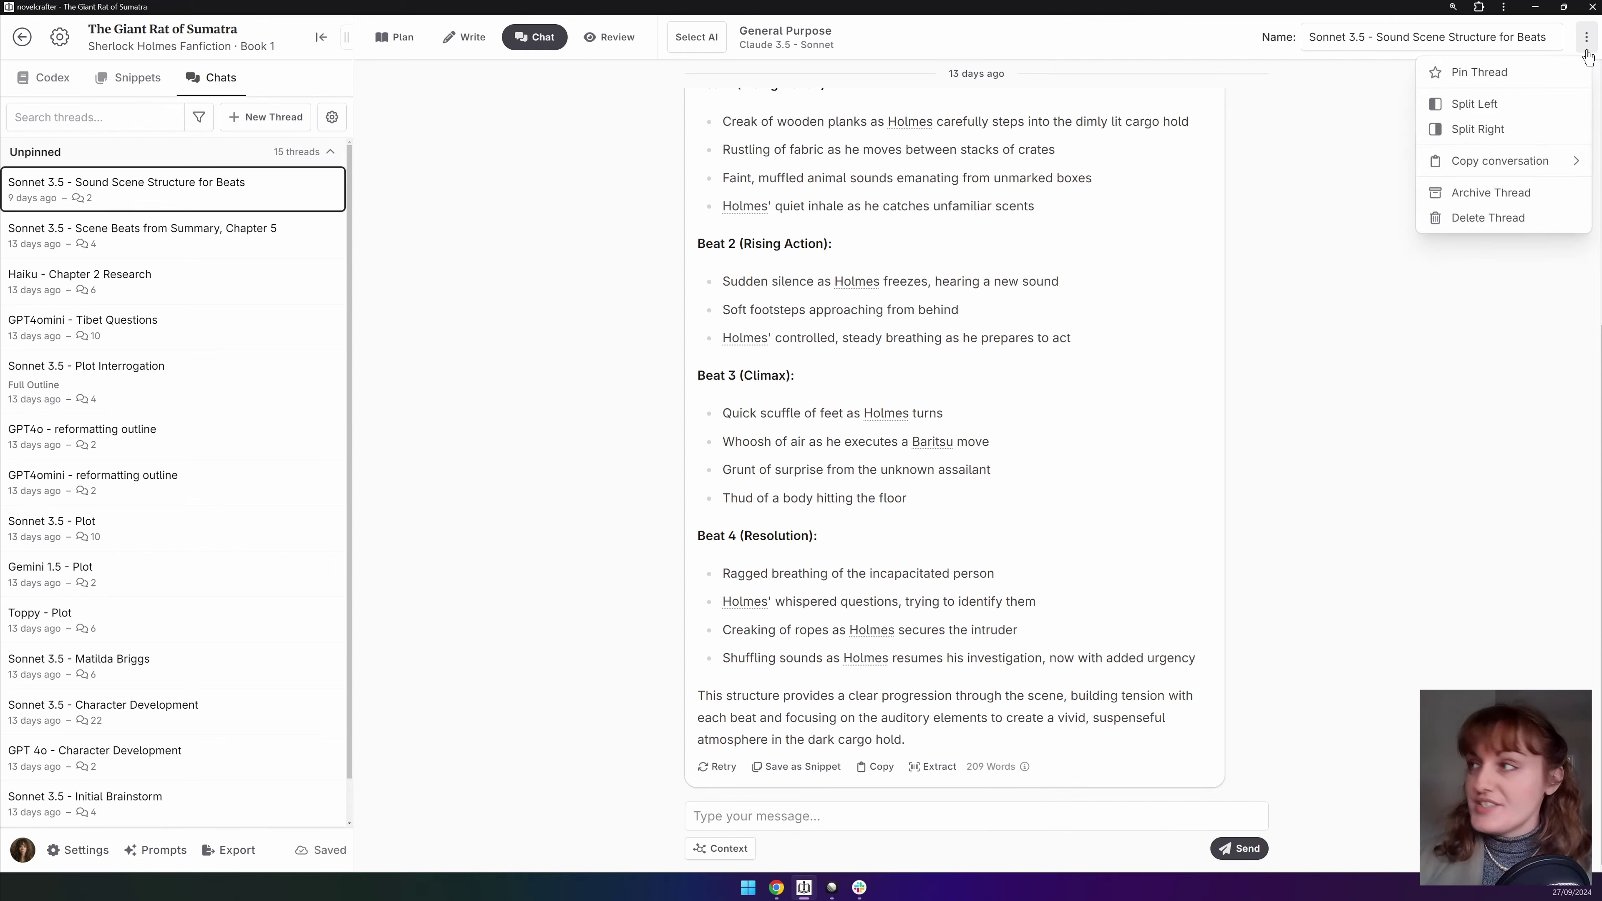
{"action": "left_click", "coordinate": [1555, 75]}
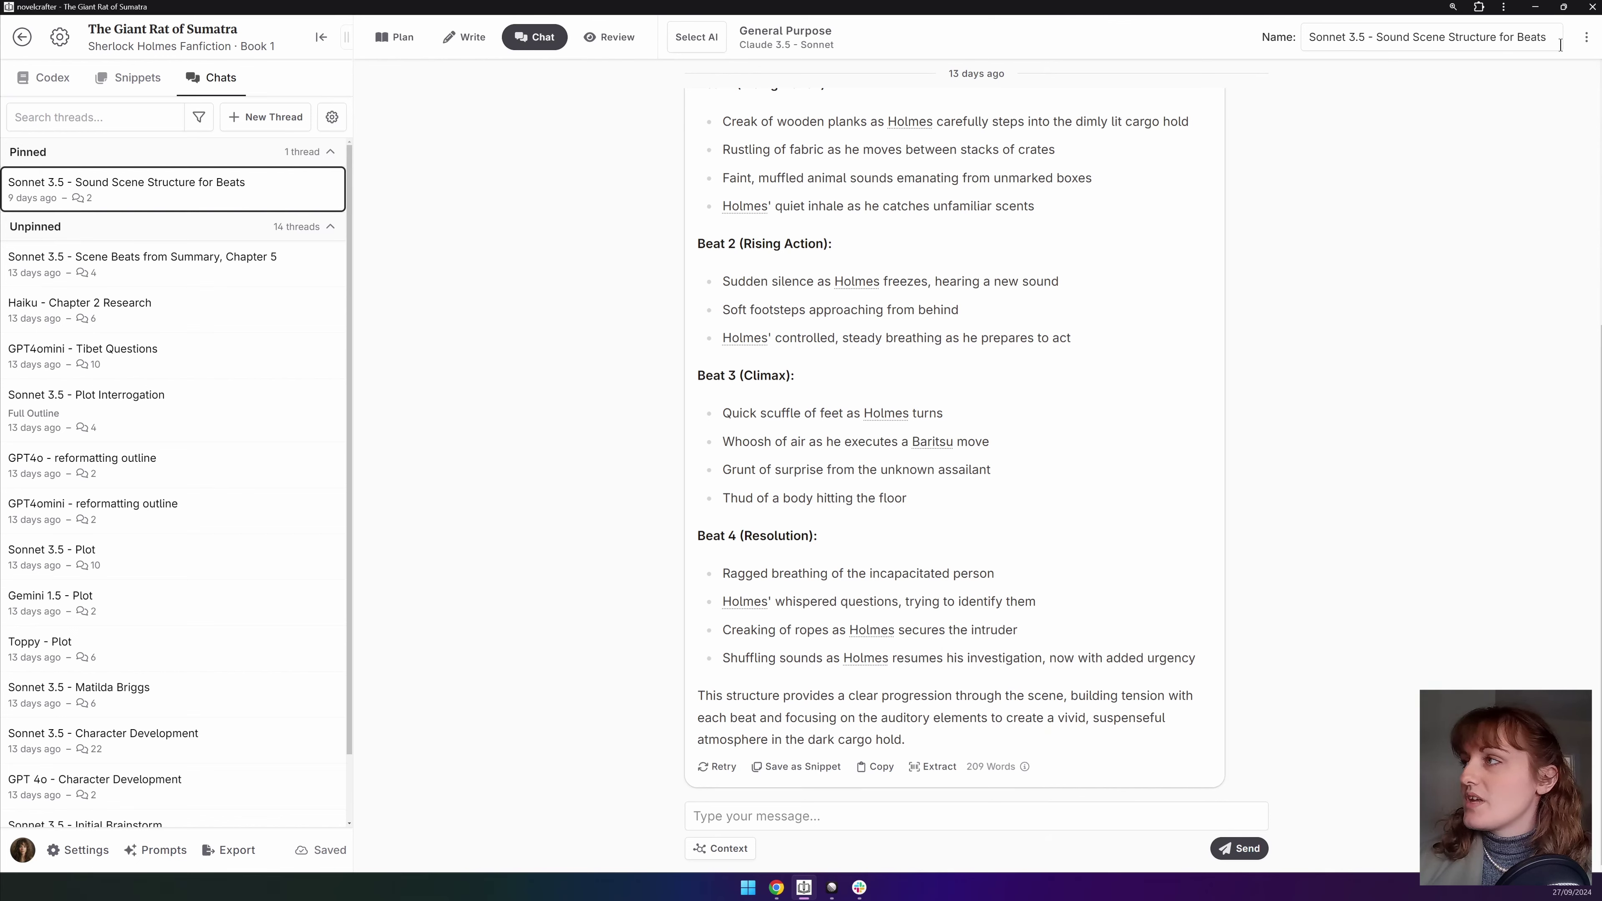
{"action": "left_click", "coordinate": [1585, 36]}
{"action": "left_click", "coordinate": [1499, 70]}
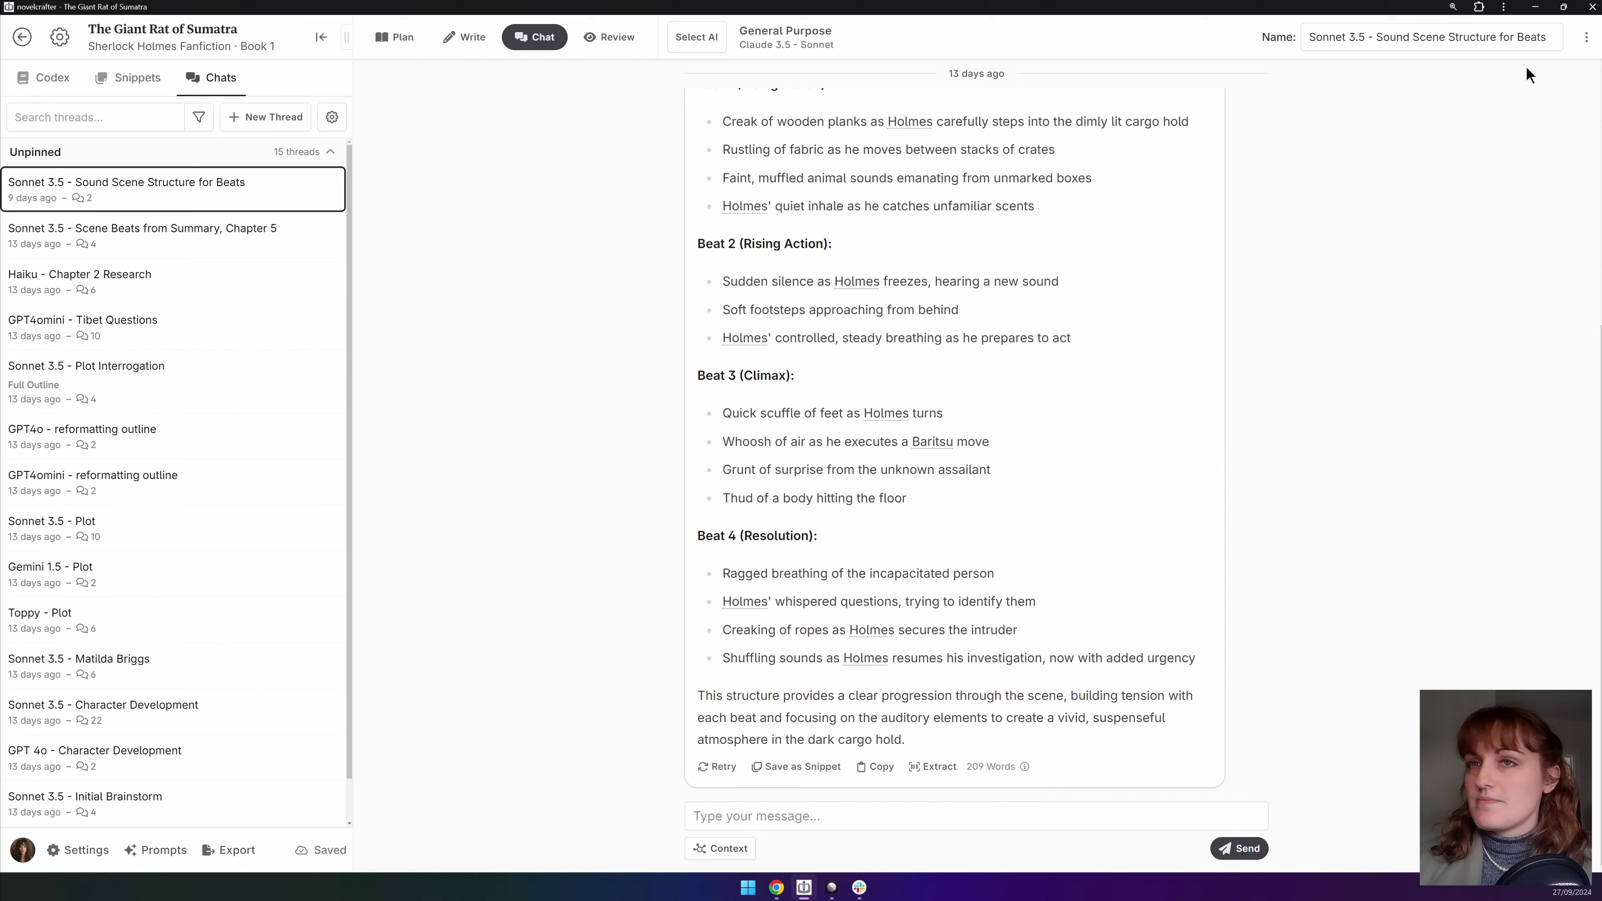
{"action": "left_click", "coordinate": [1587, 38]}
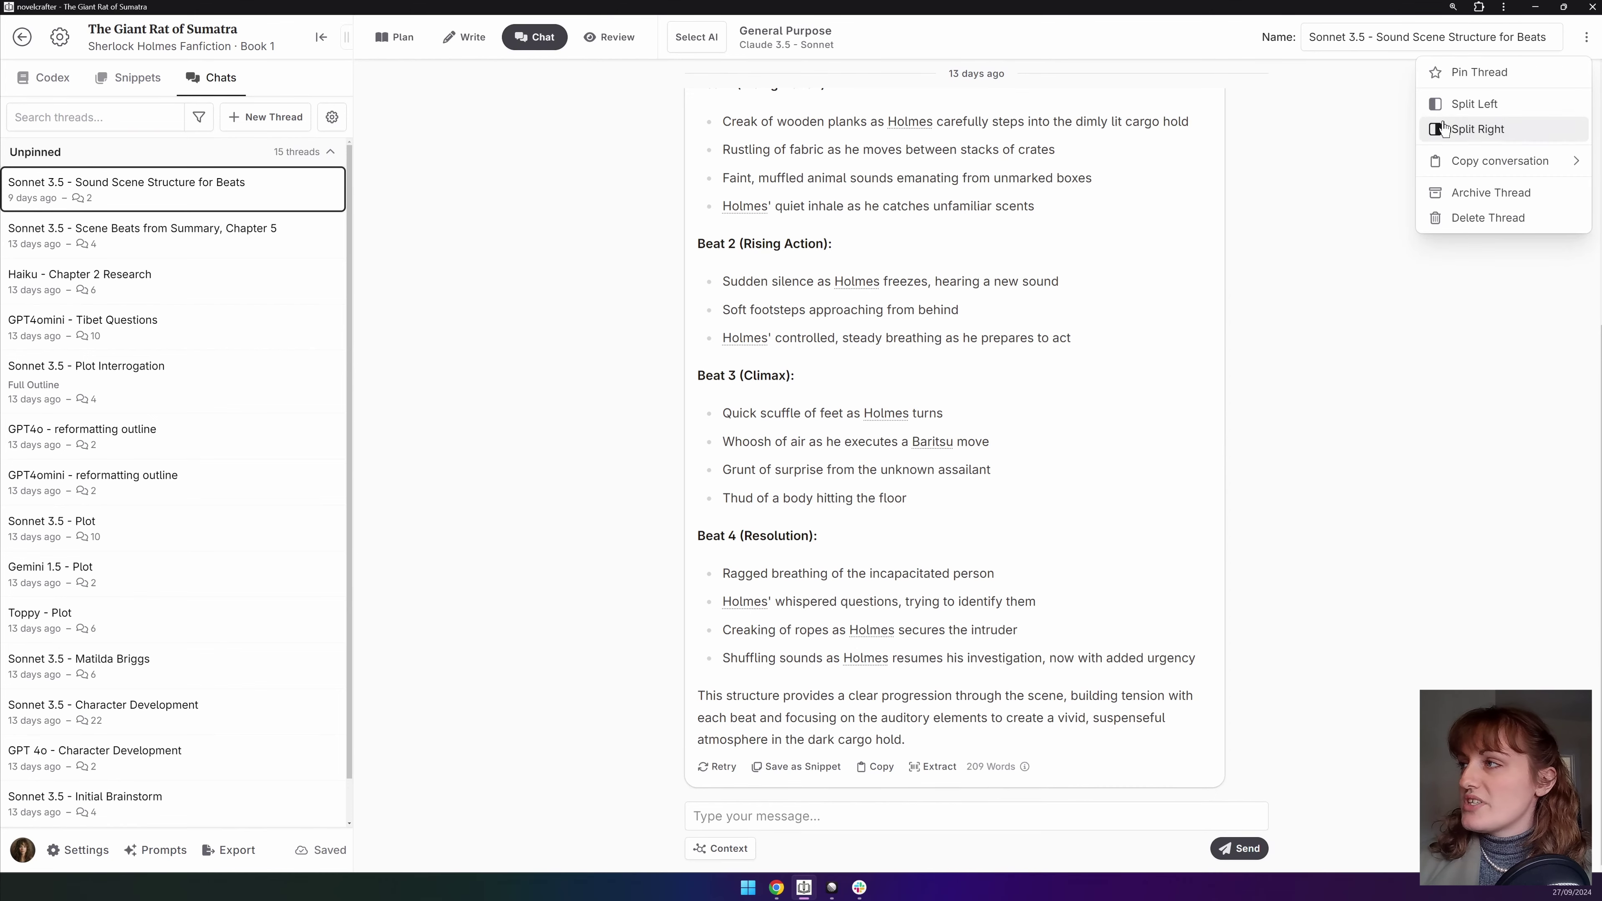
{"action": "left_click", "coordinate": [1476, 106]}
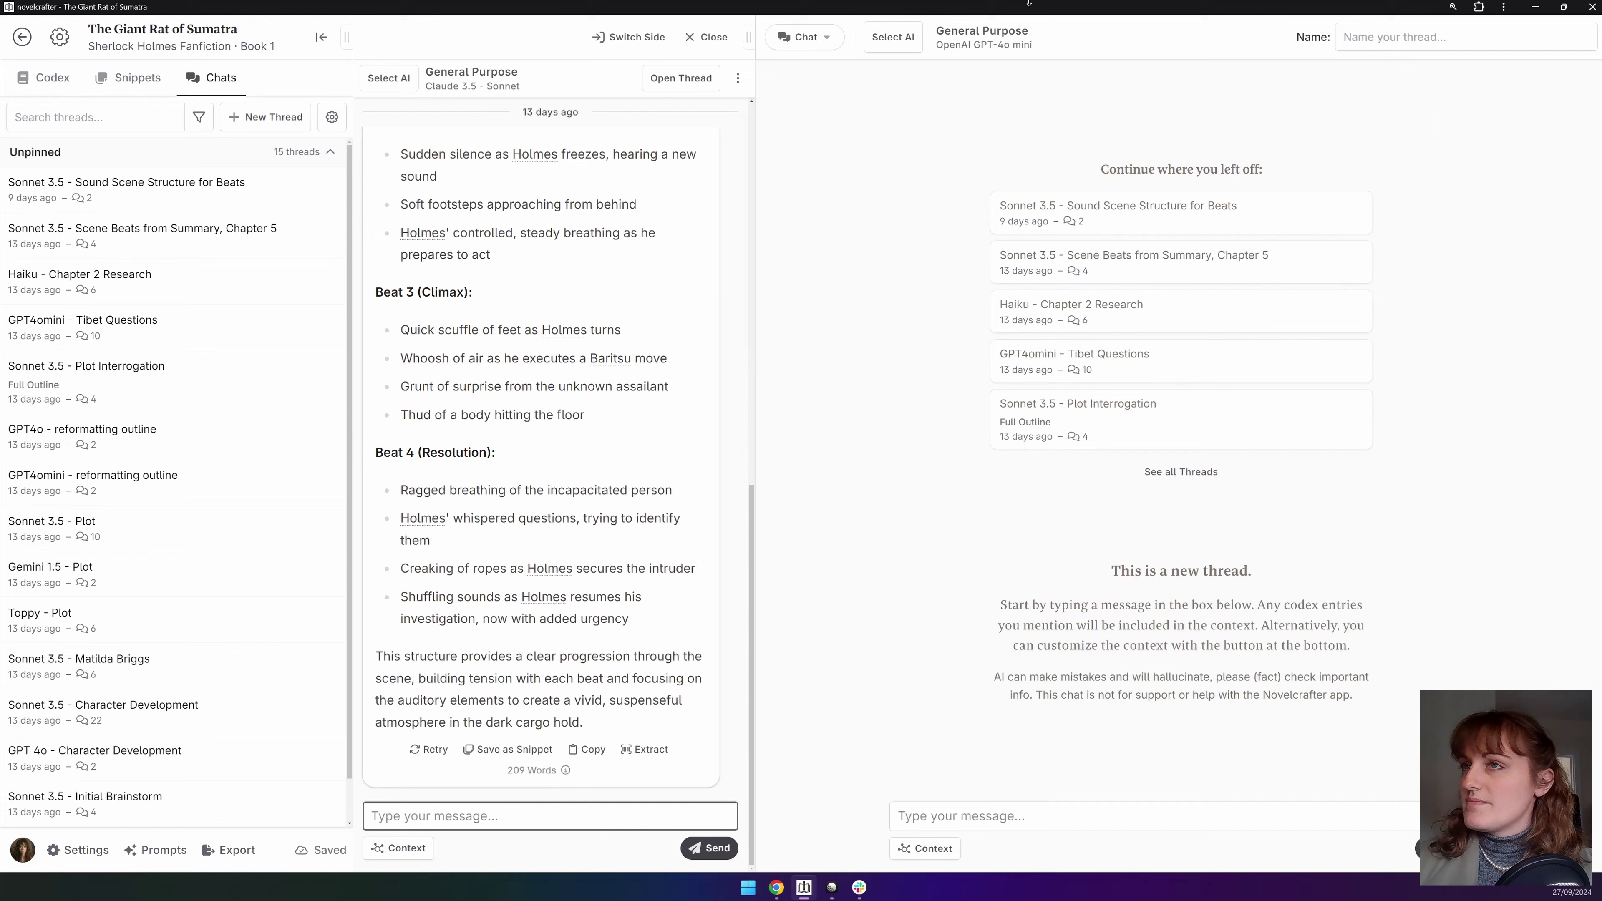
{"action": "left_click", "coordinate": [708, 37]}
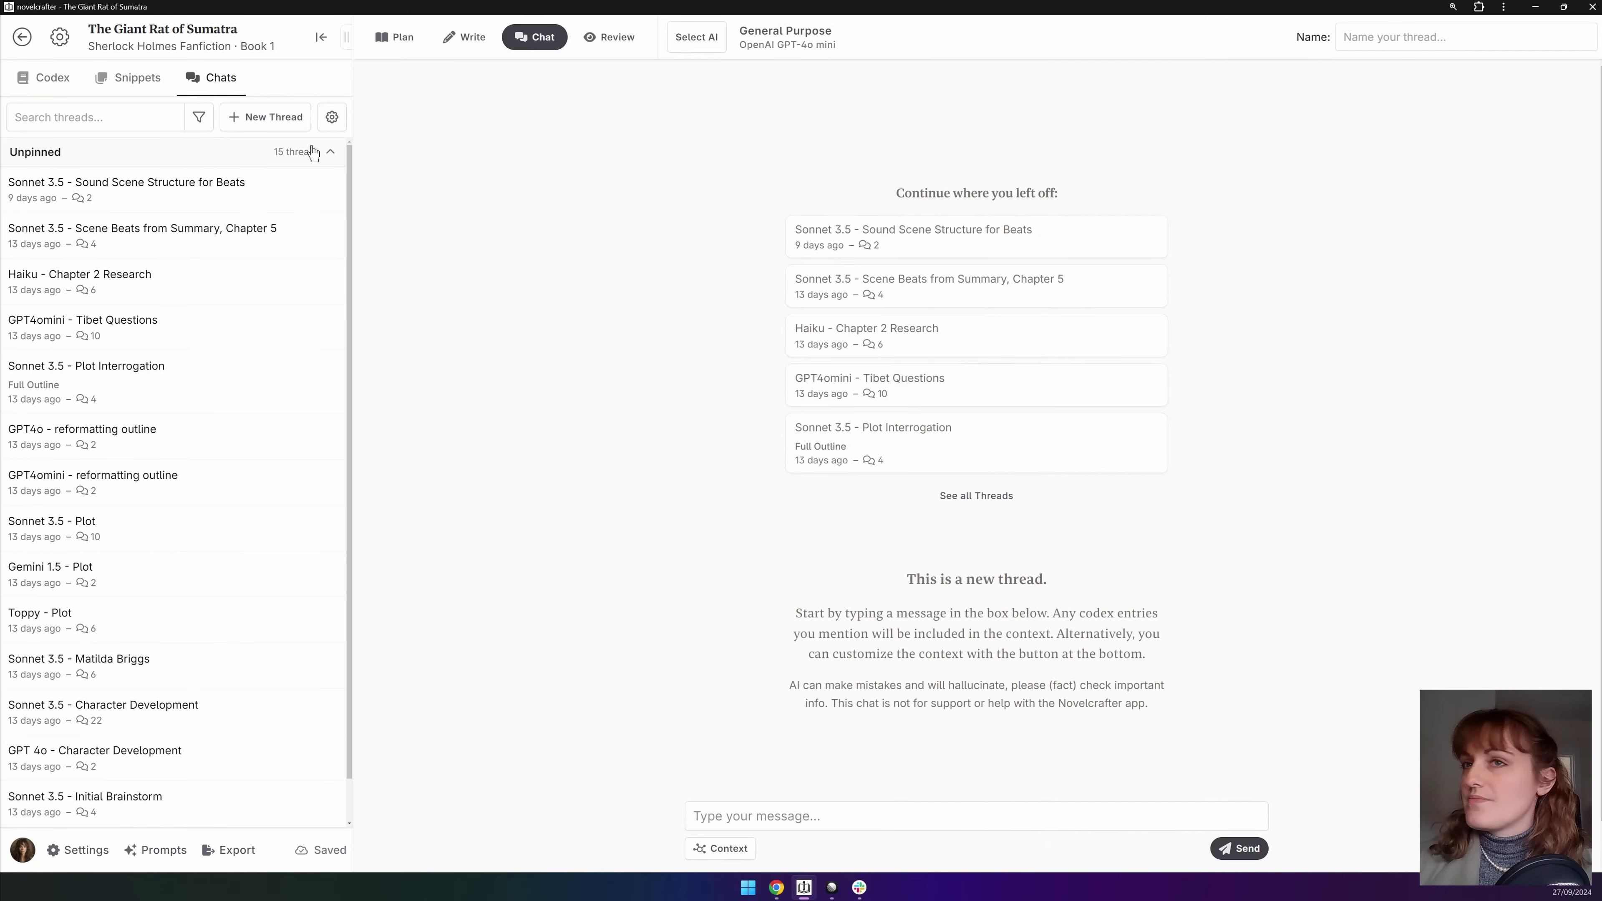
{"action": "left_click", "coordinate": [297, 188]}
{"action": "left_click", "coordinate": [1586, 36]}
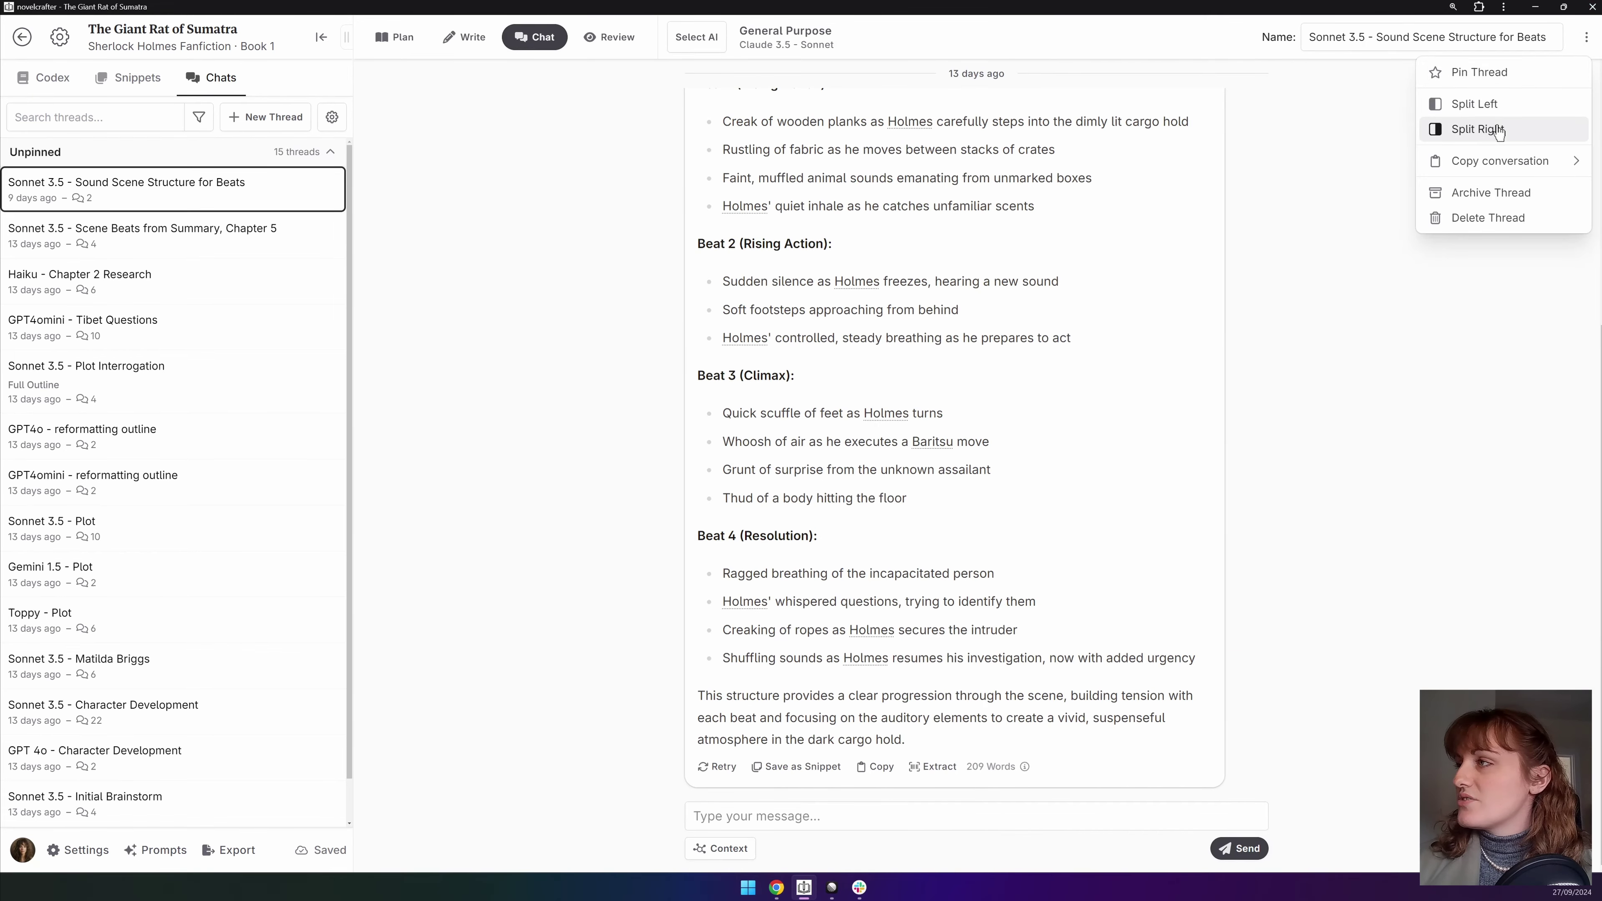
{"action": "left_click", "coordinate": [1476, 130]}
{"action": "left_click", "coordinate": [1567, 42]}
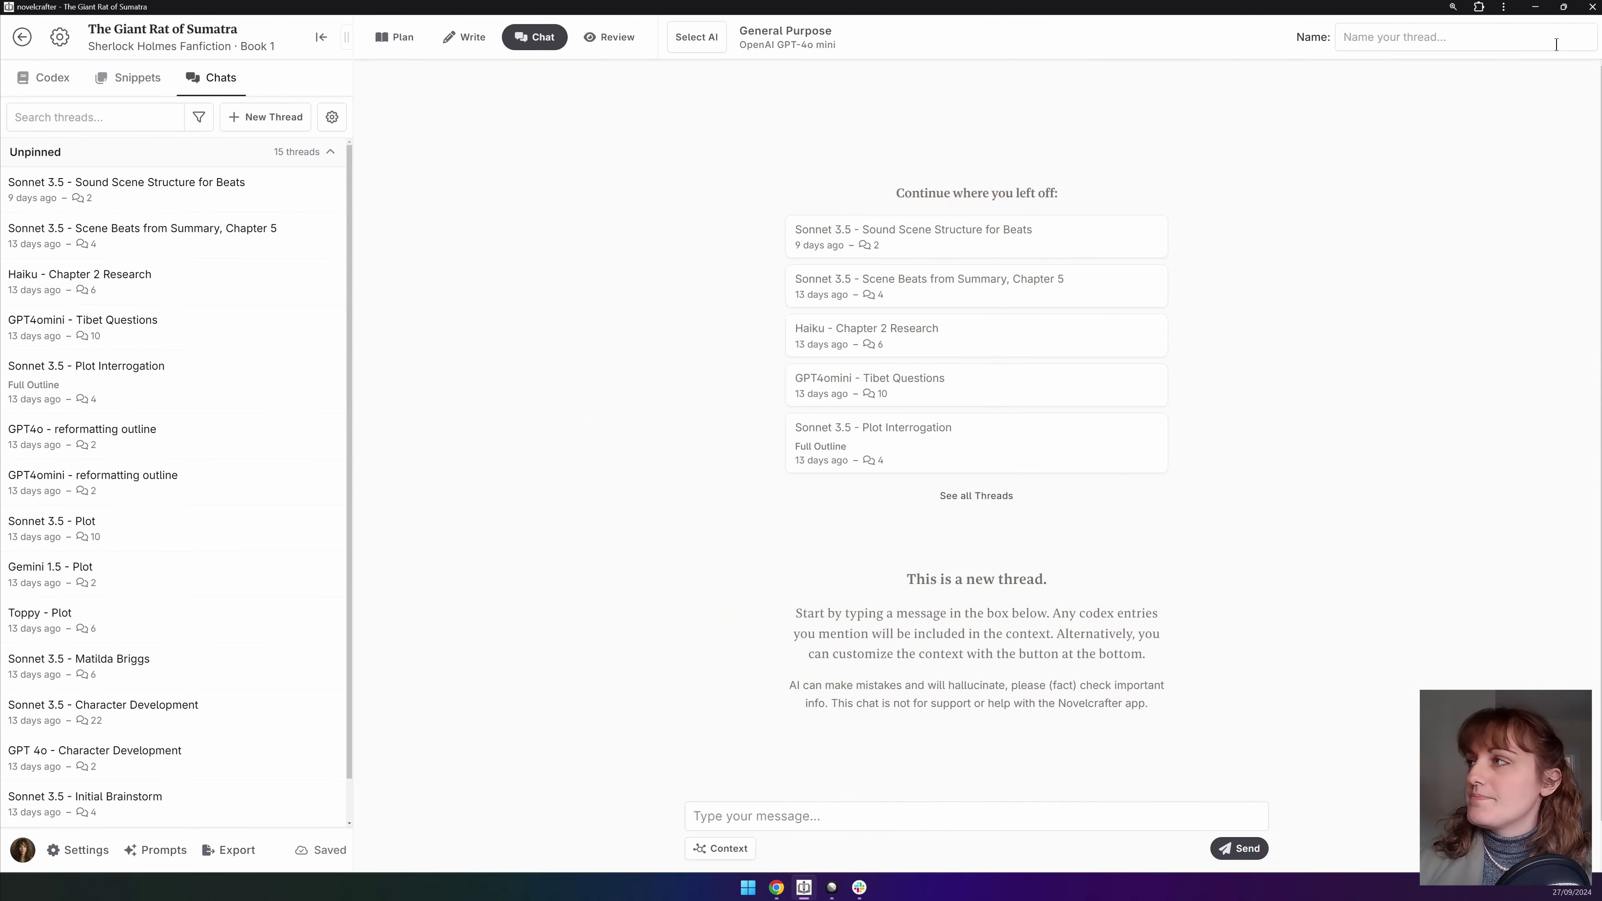
{"action": "left_click", "coordinate": [101, 202]}
{"action": "left_click", "coordinate": [1585, 37]}
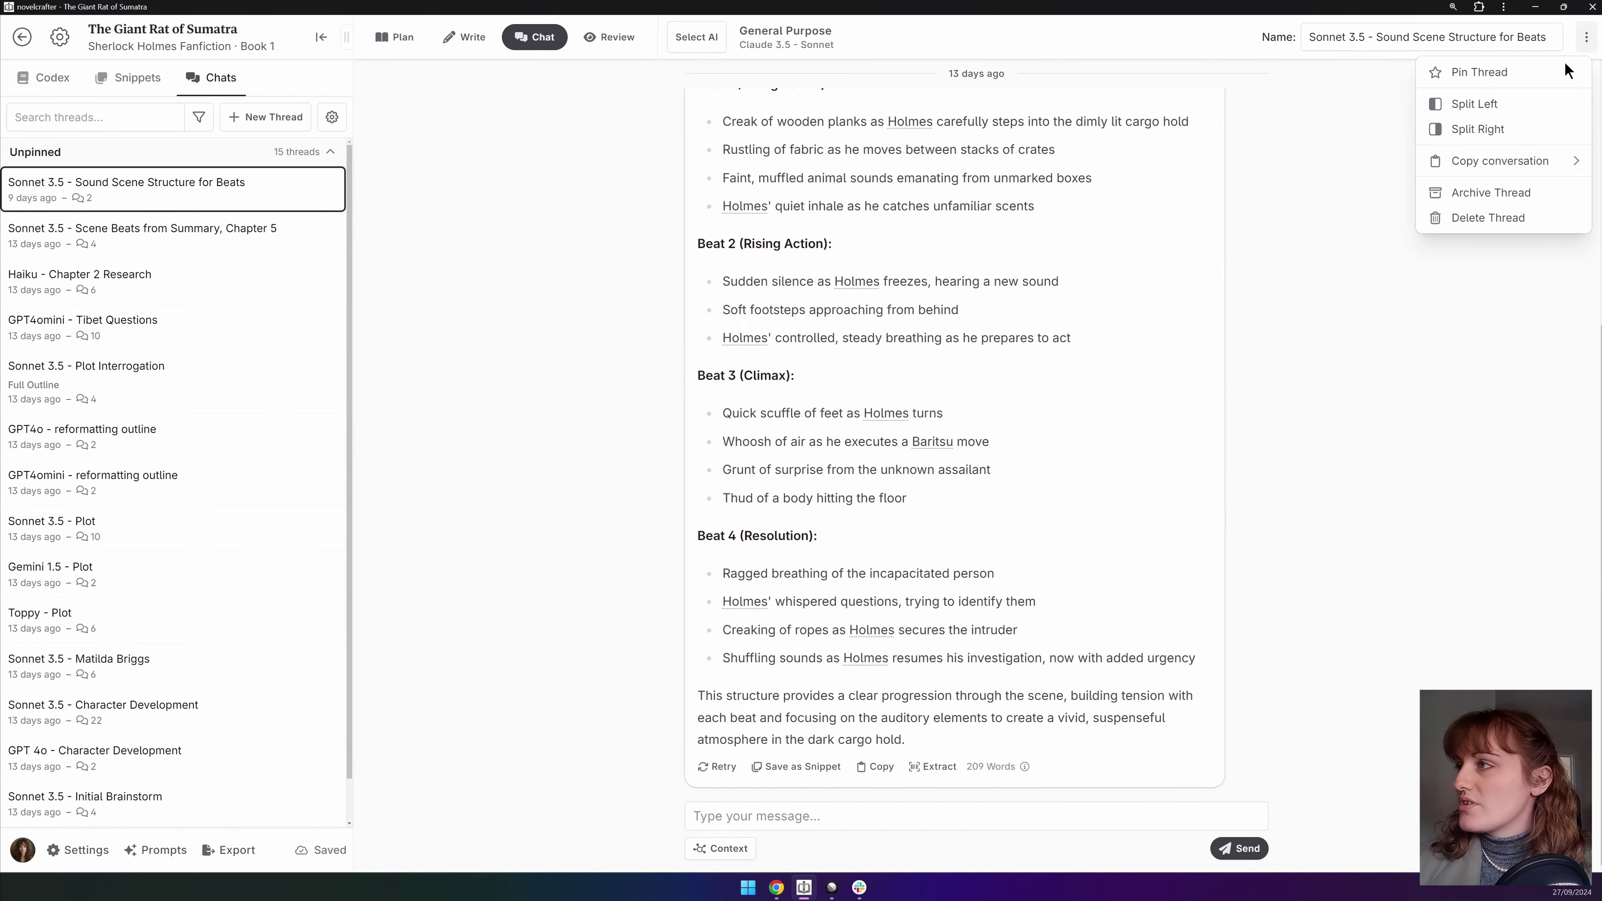
{"action": "mouse_move", "coordinate": [1529, 169]}
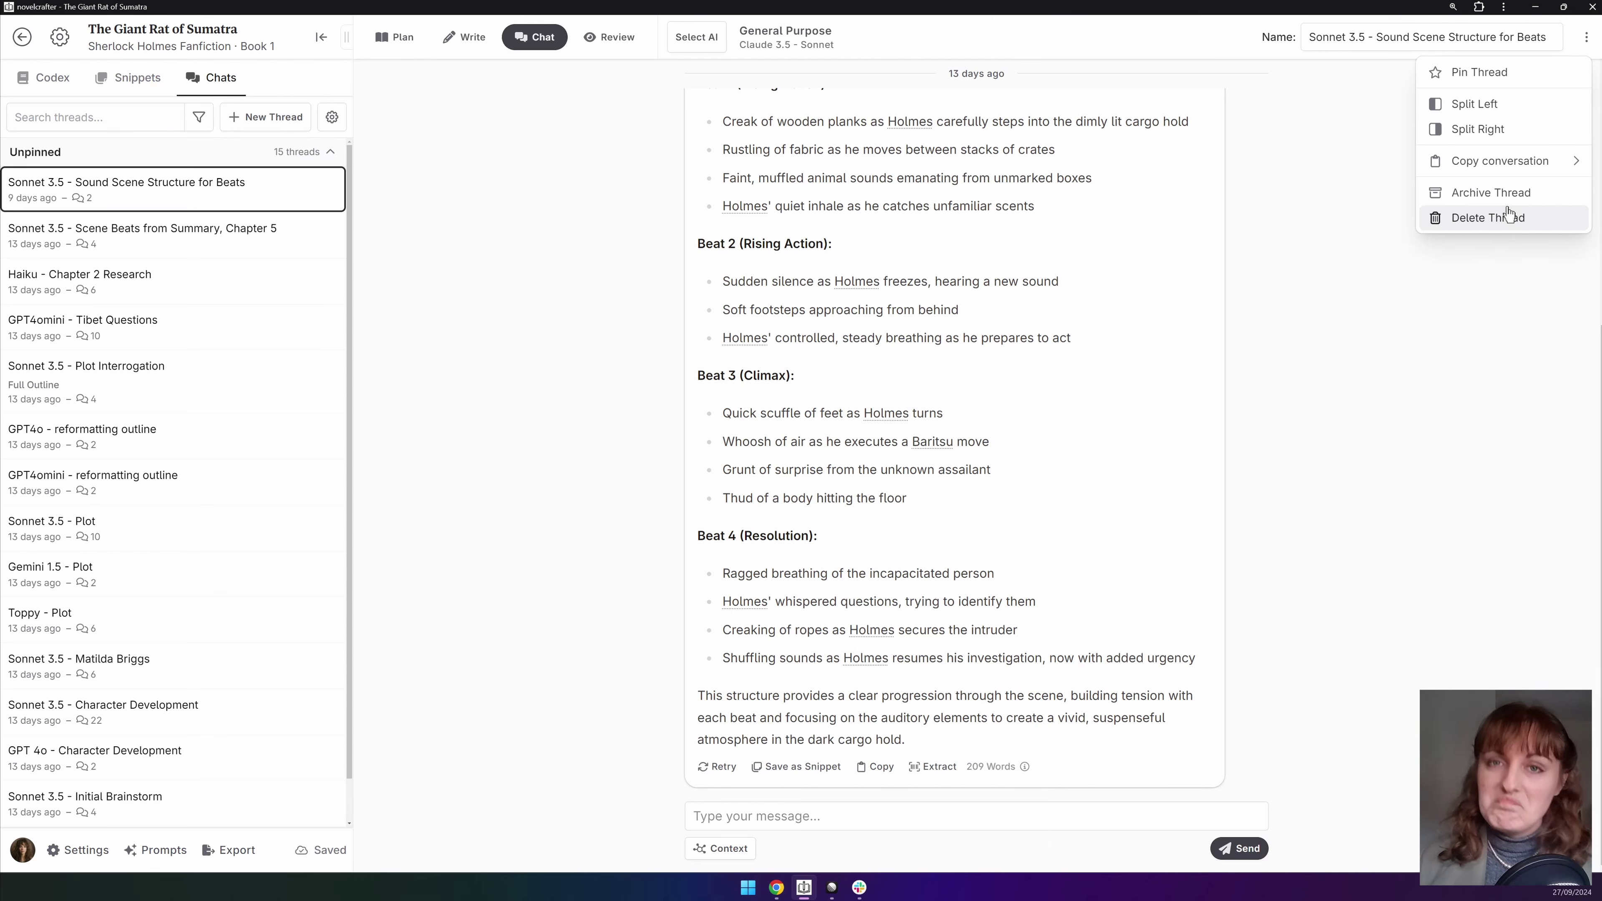
Dismiss the thread options menu and start a fresh blank chat thread.
{"action": "left_click", "coordinate": [1239, 479]}
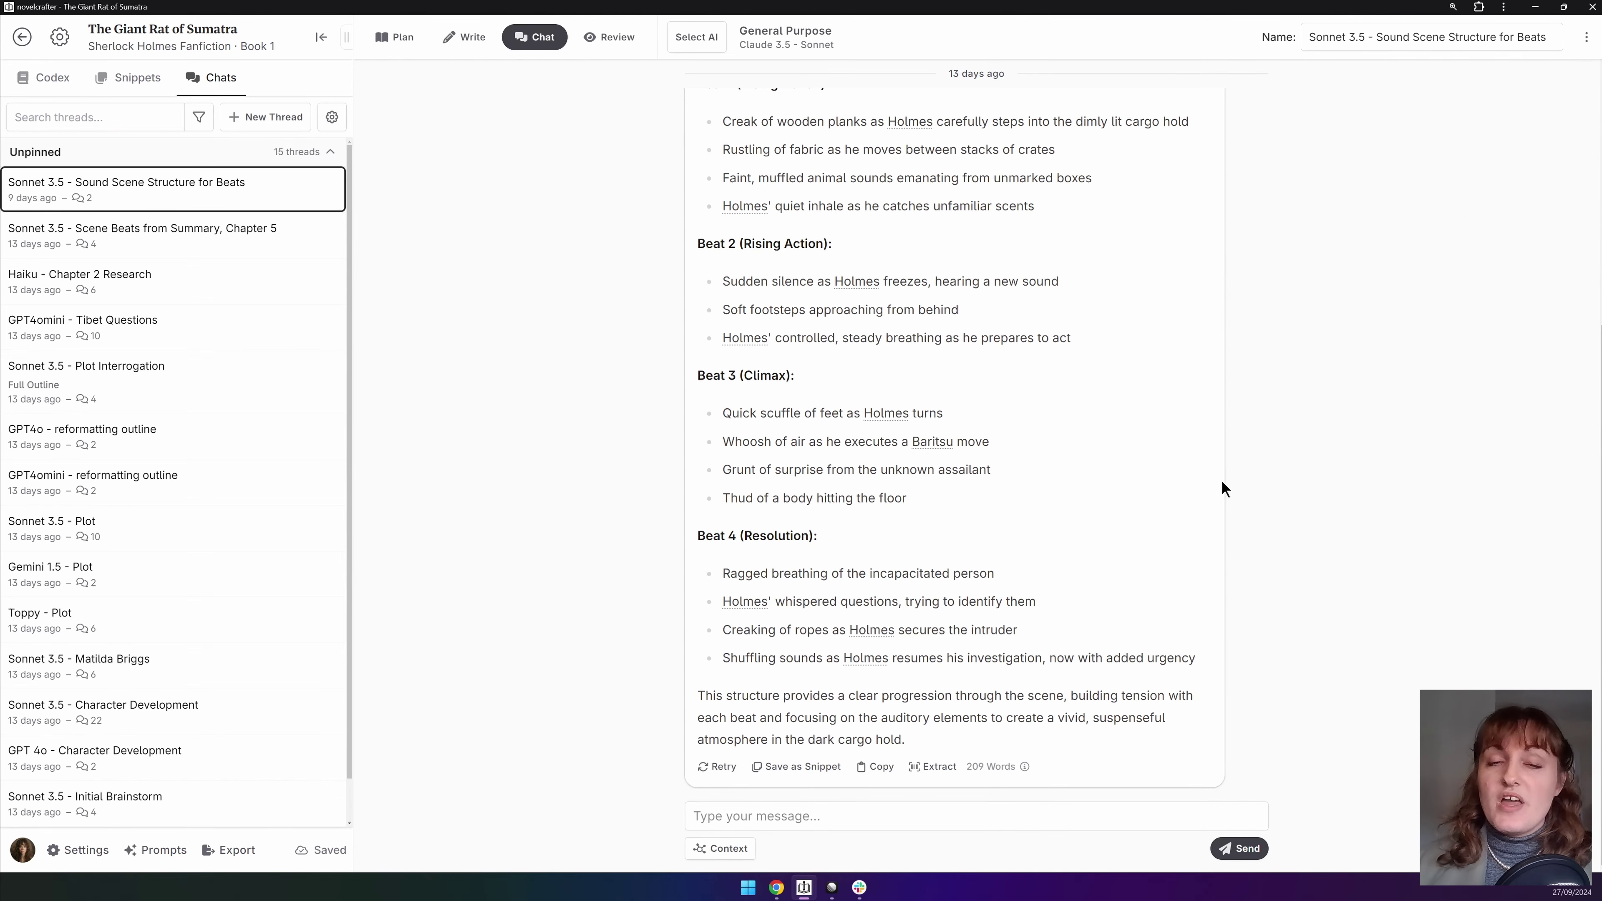
{"action": "left_click", "coordinate": [542, 37]}
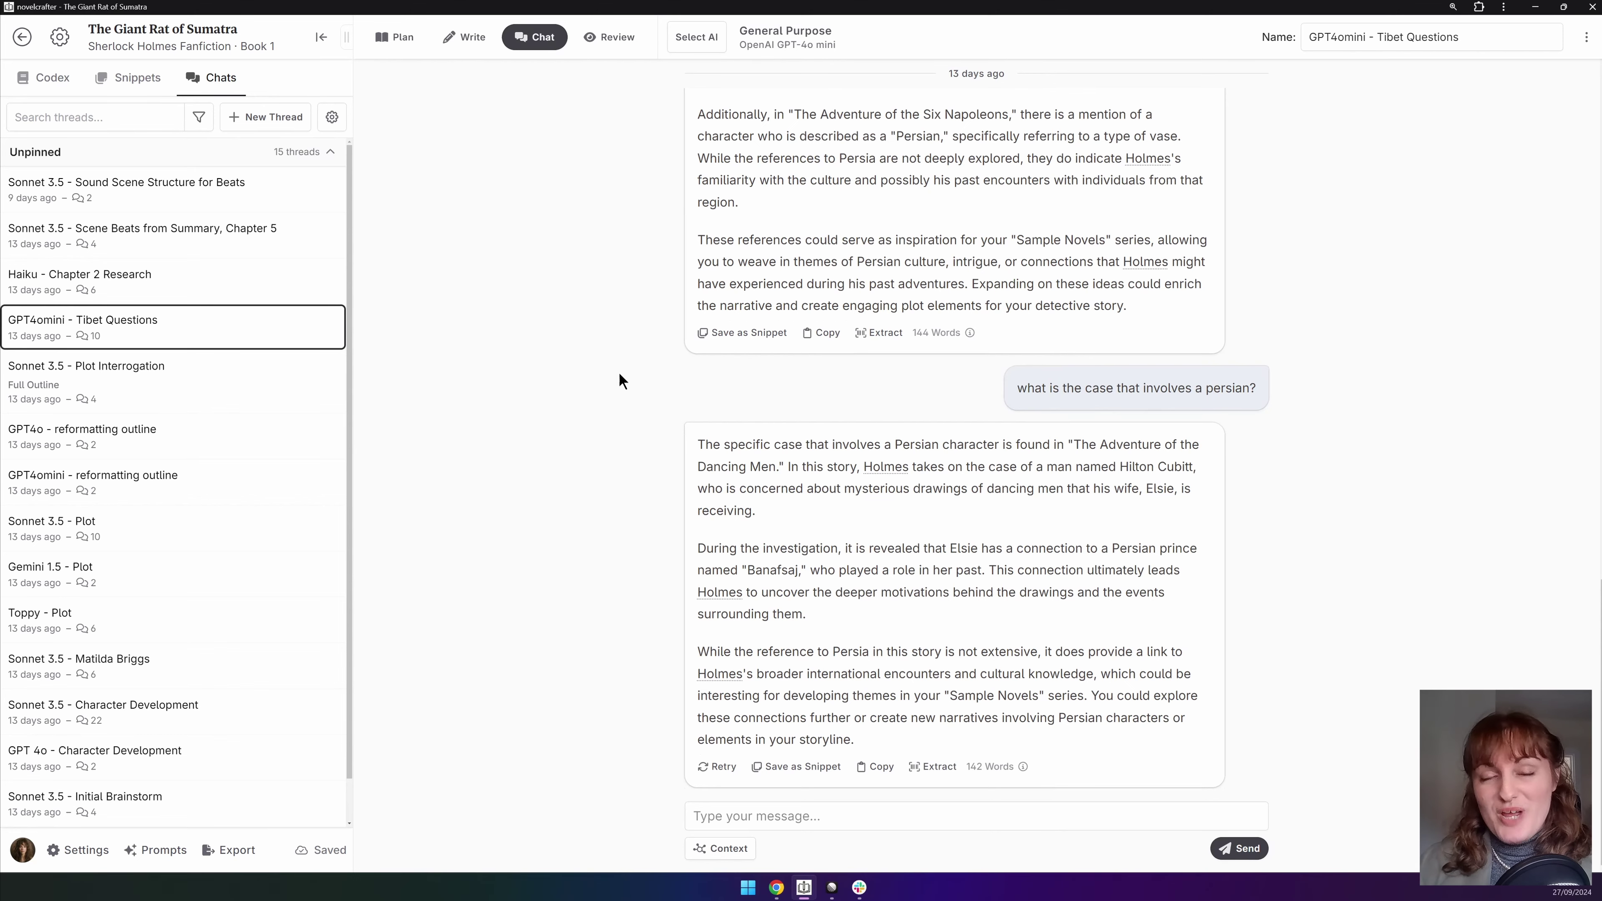
Draft 'Here is my question' and, on a second line, 'Here is another question' without sending.
{"action": "scroll", "coordinate": [619, 374], "scroll_direction": "up", "scroll_amount": 10}
{"action": "scroll", "coordinate": [619, 374], "scroll_direction": "up", "scroll_amount": 5}
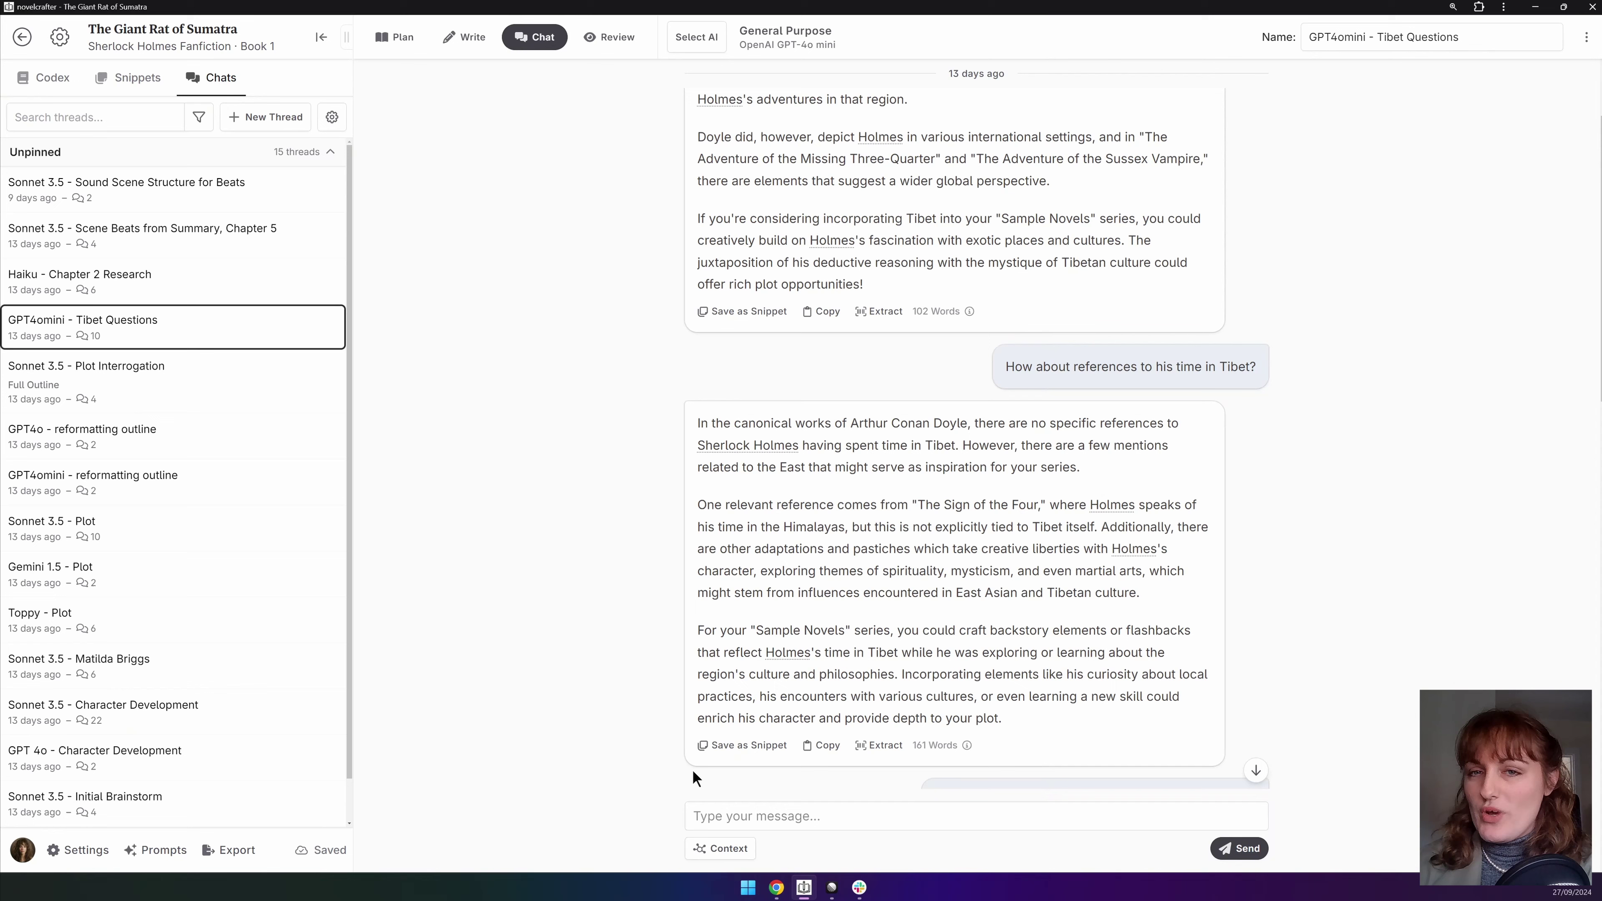
{"action": "left_click", "coordinate": [838, 816]}
{"action": "type", "text": "Here is my question"}
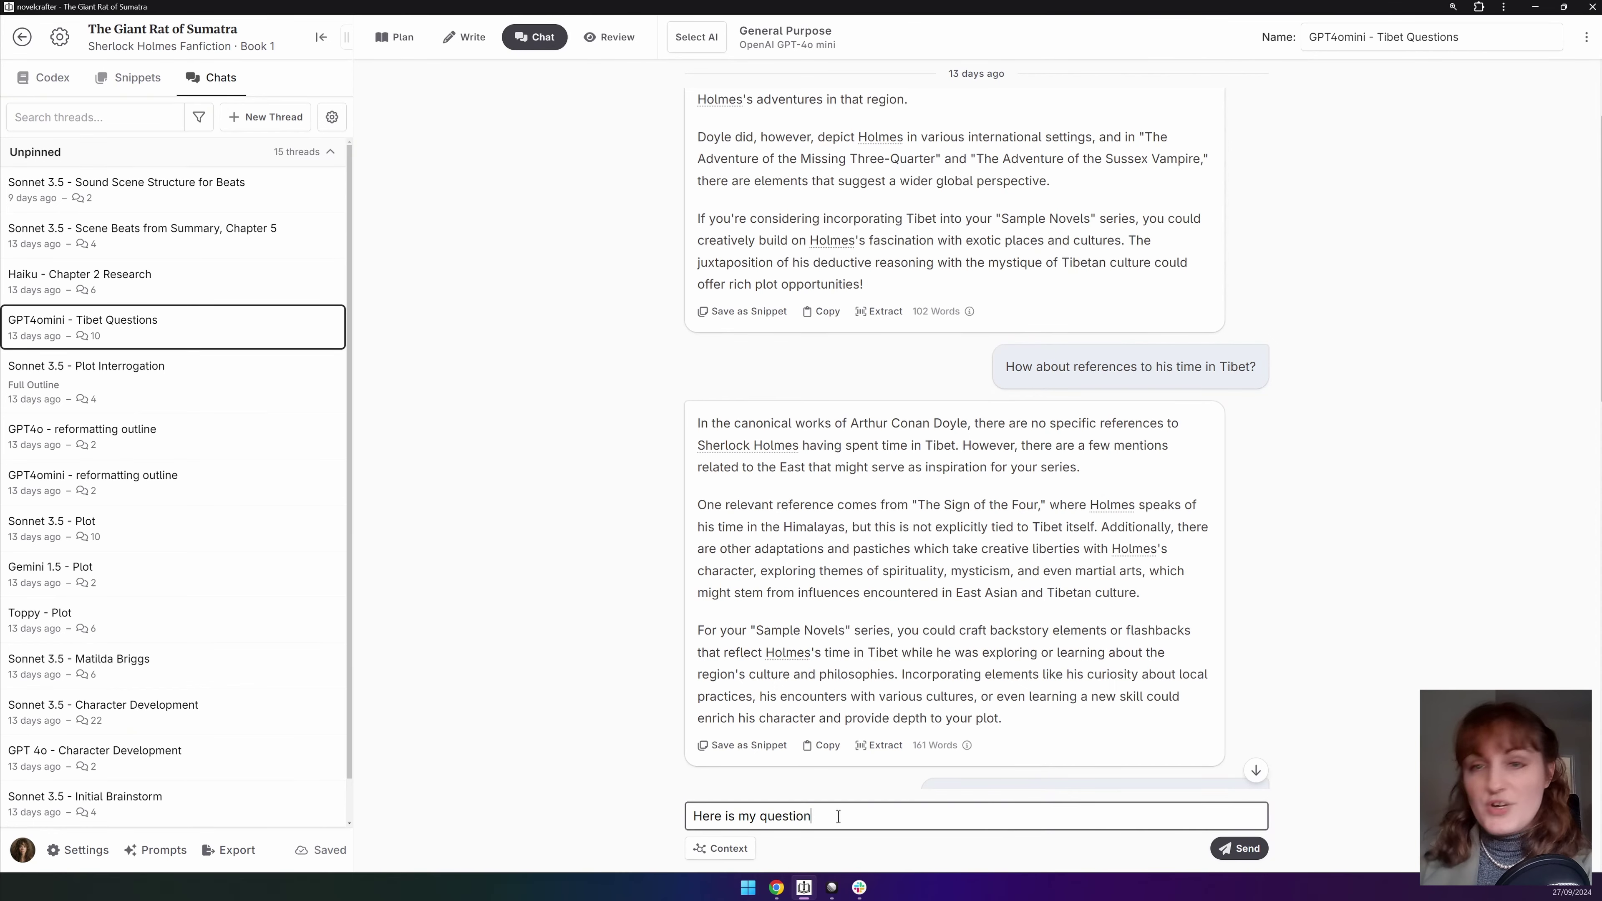
{"action": "key", "text": "shift+Return"}
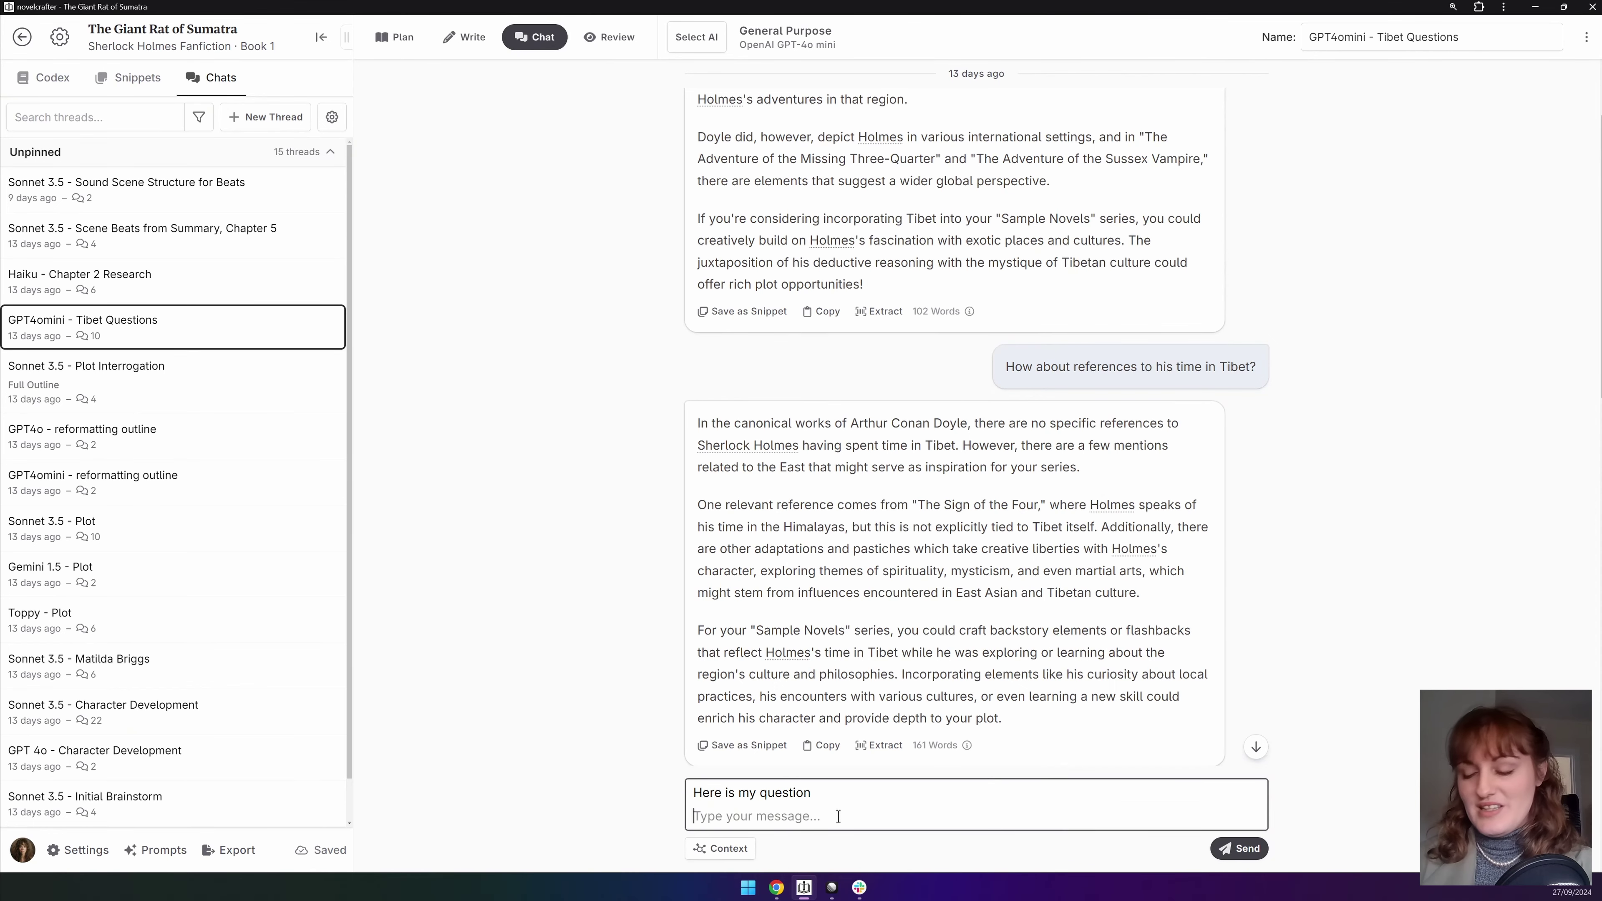
{"action": "type", "text": "Here is another question"}
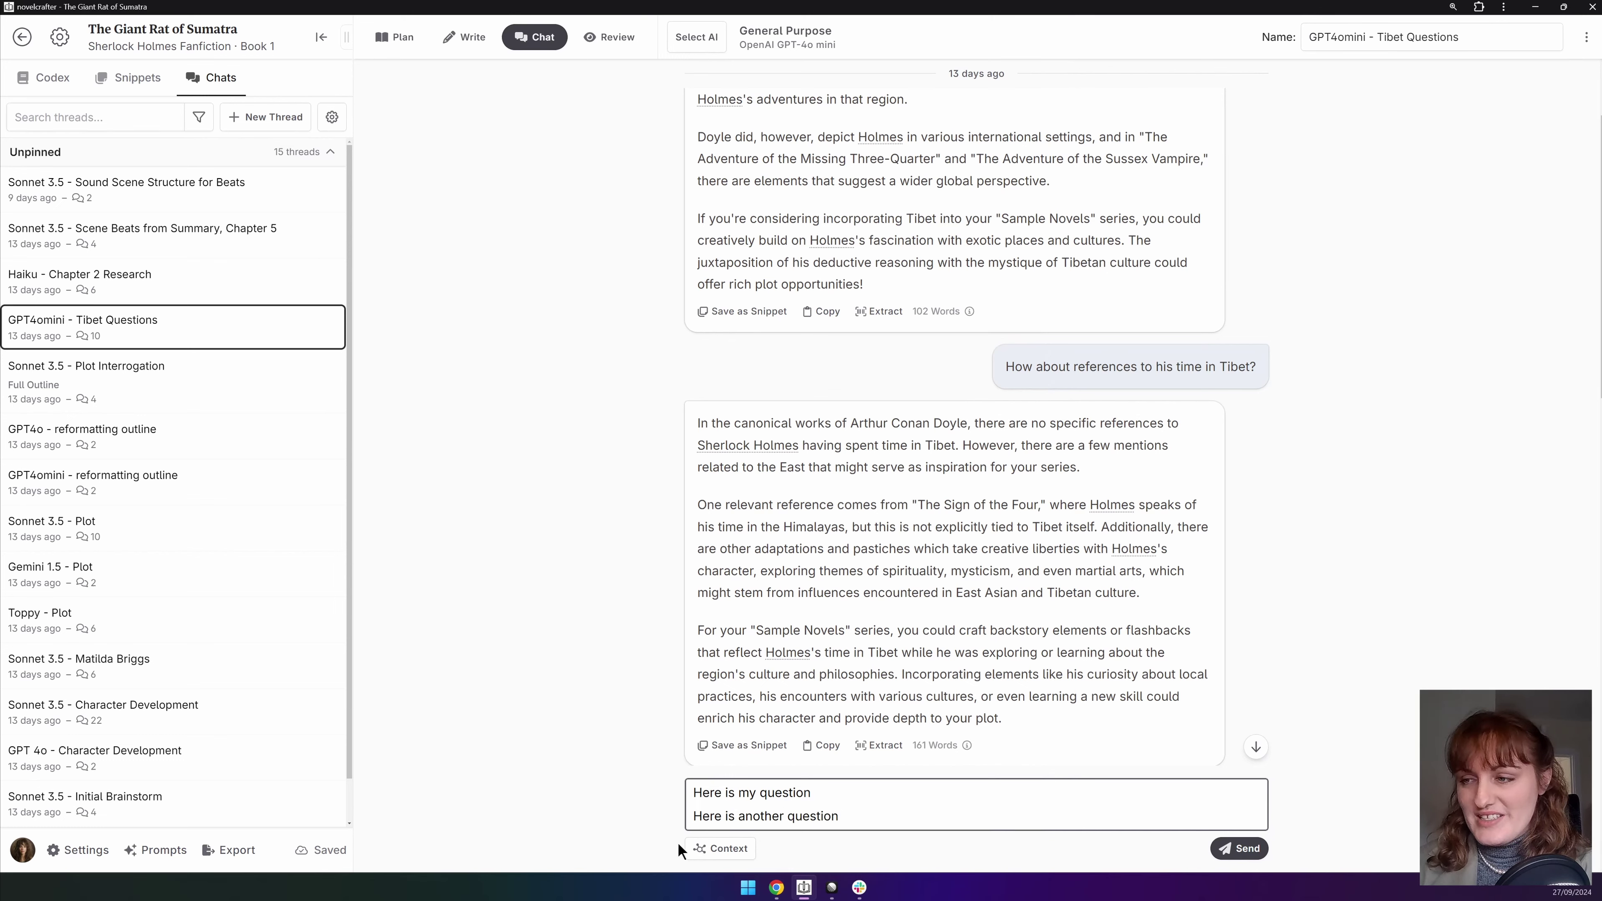
From the Context menu's Codex Entries in Thread, open Dr John Watson under Characters.
{"action": "left_click", "coordinate": [701, 848]}
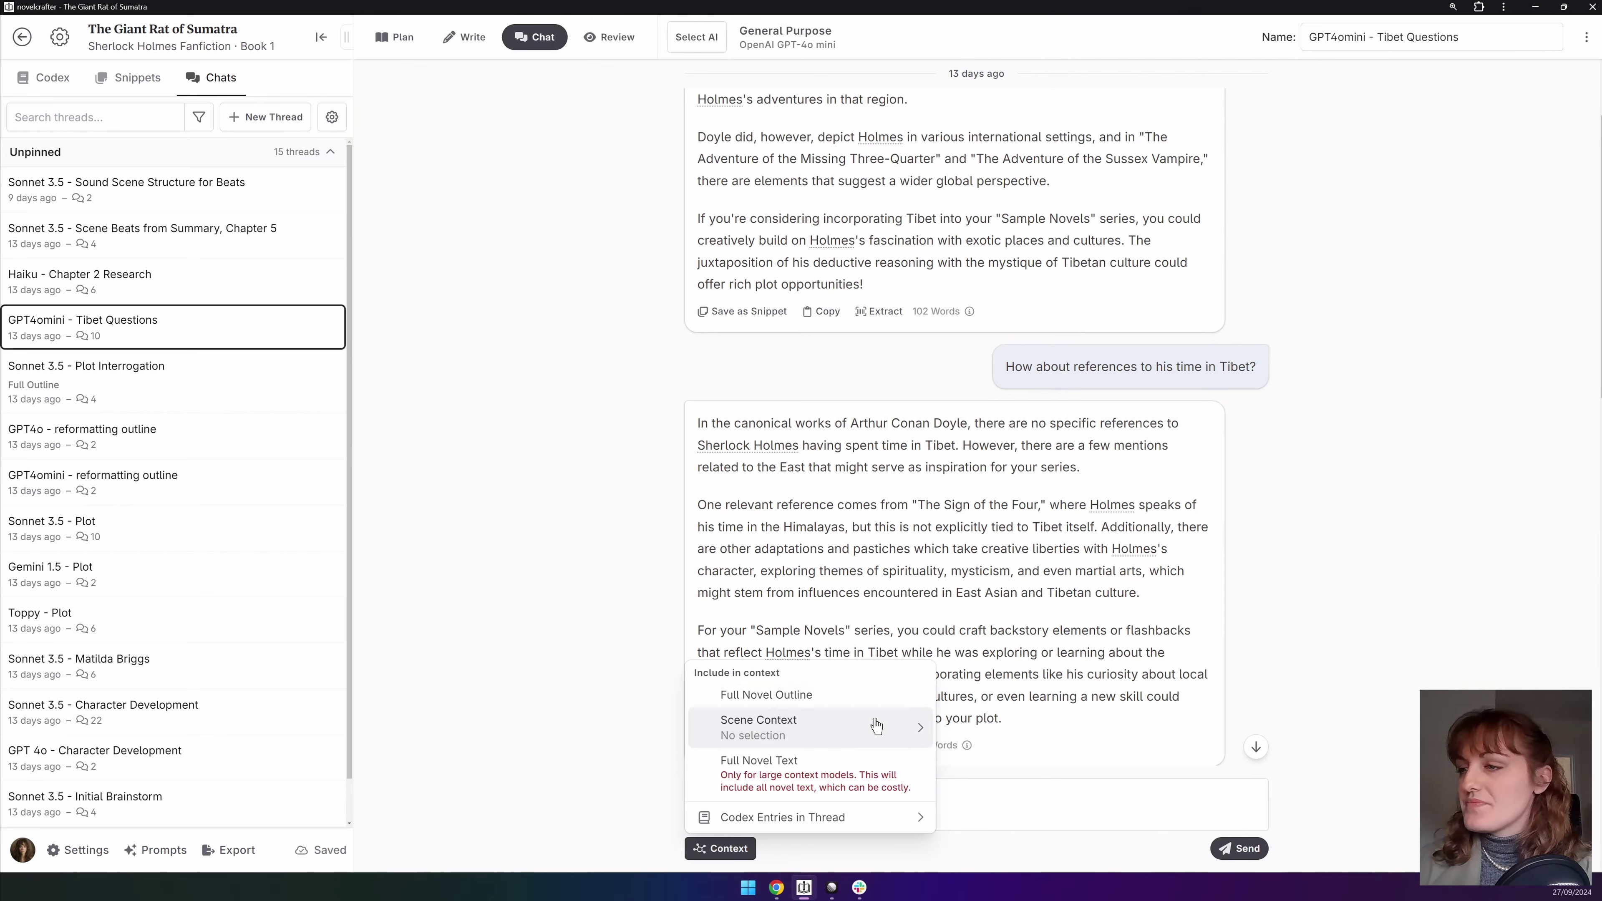
{"action": "mouse_move", "coordinate": [820, 725]}
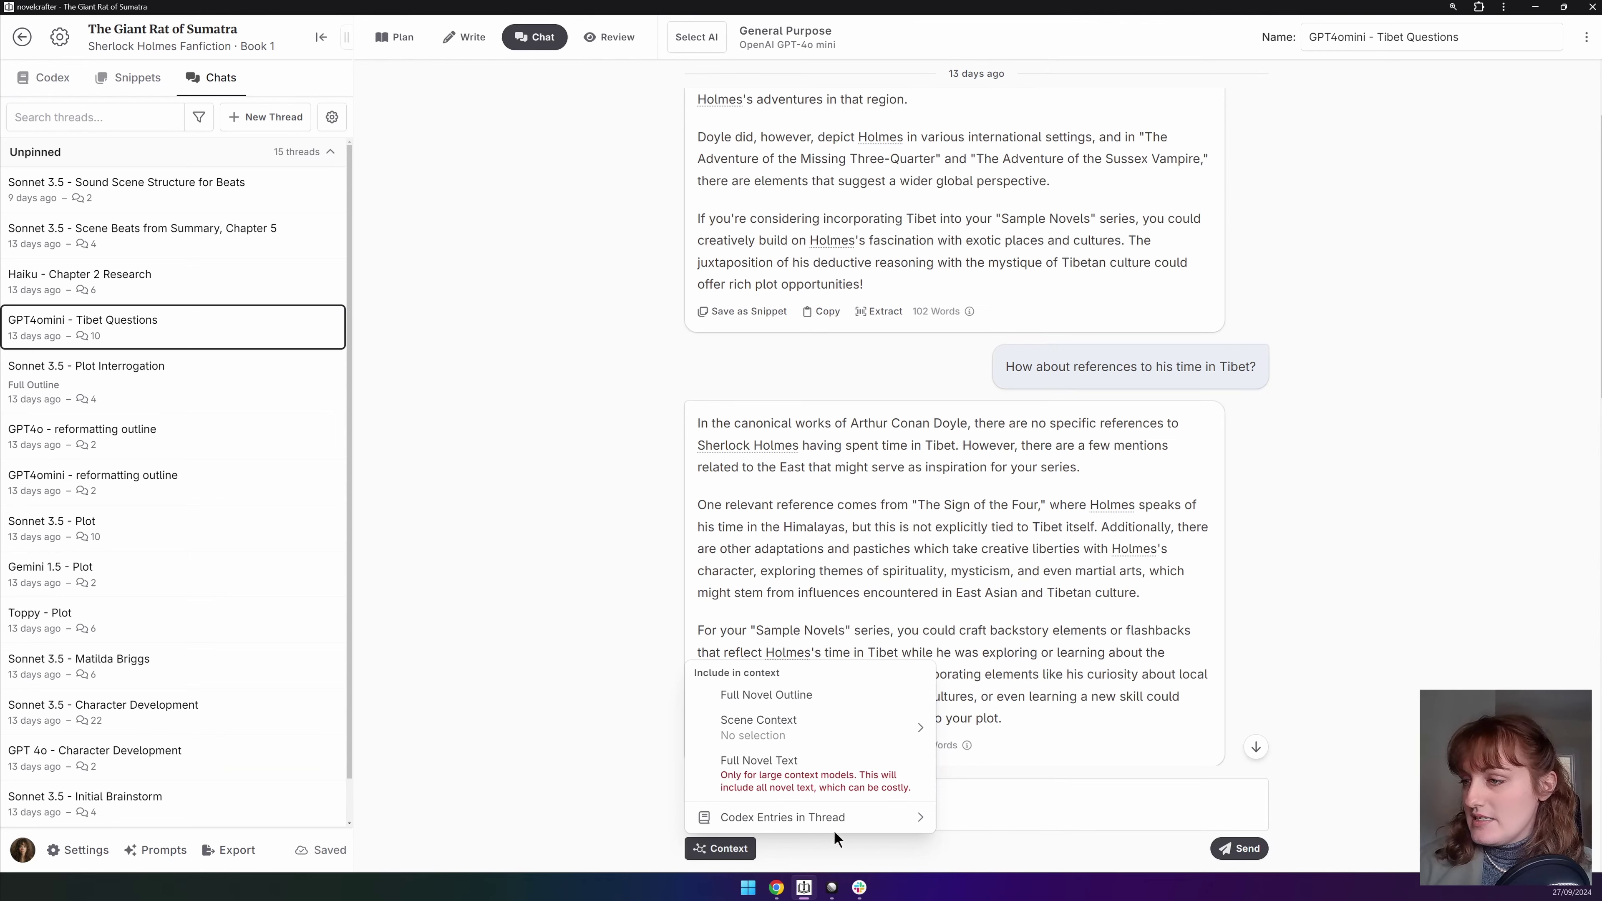
{"action": "mouse_move", "coordinate": [880, 818]}
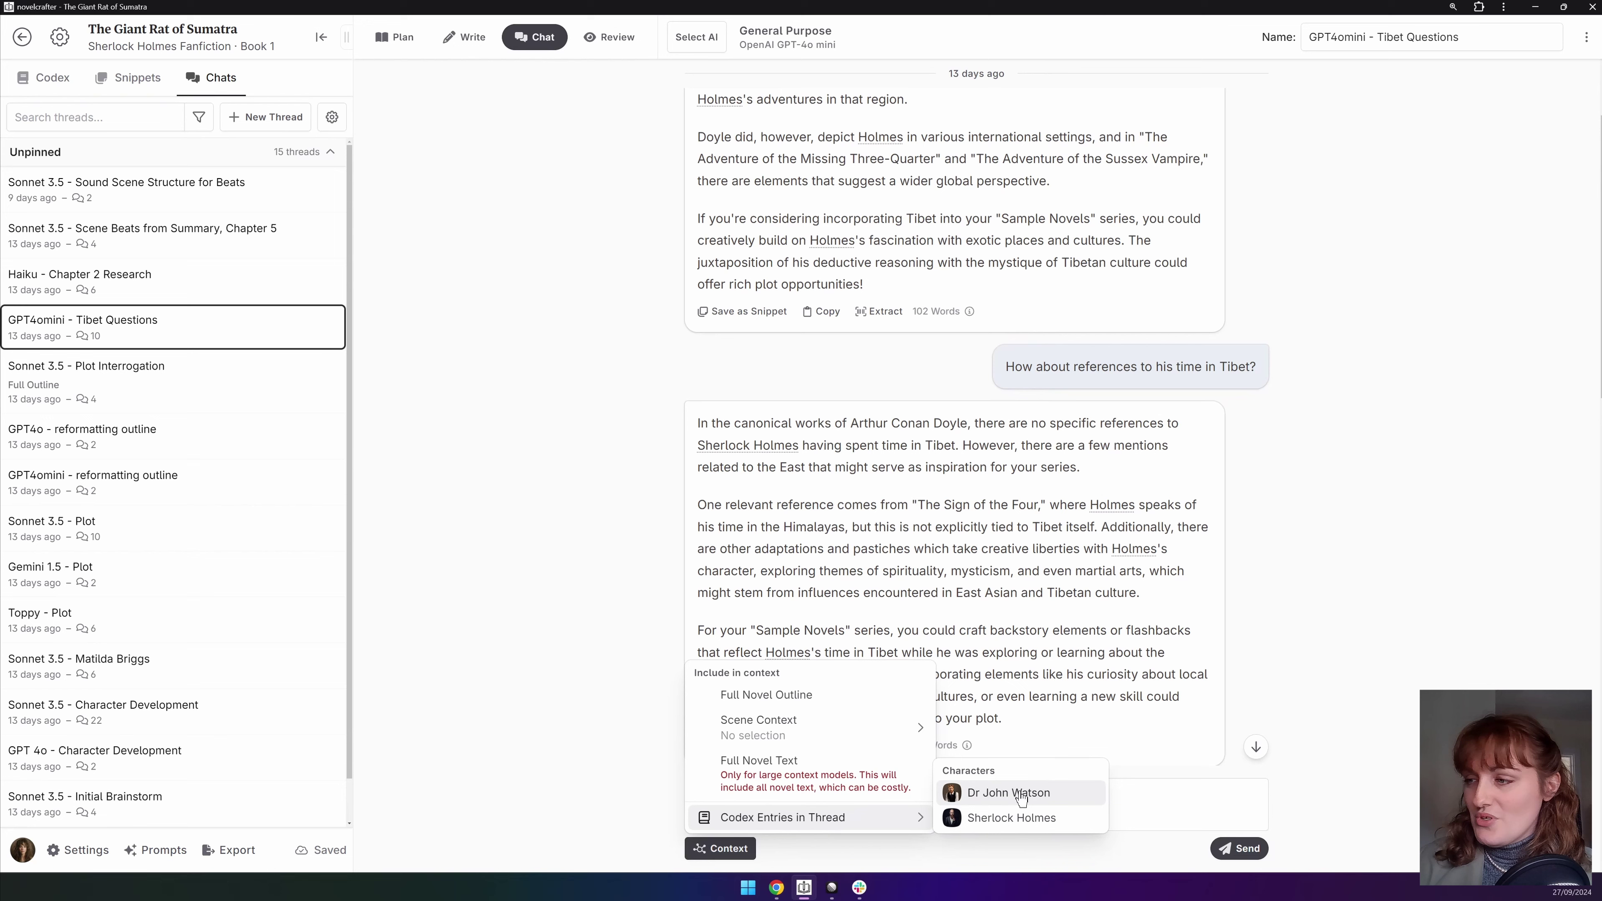
{"action": "left_click", "coordinate": [1048, 799]}
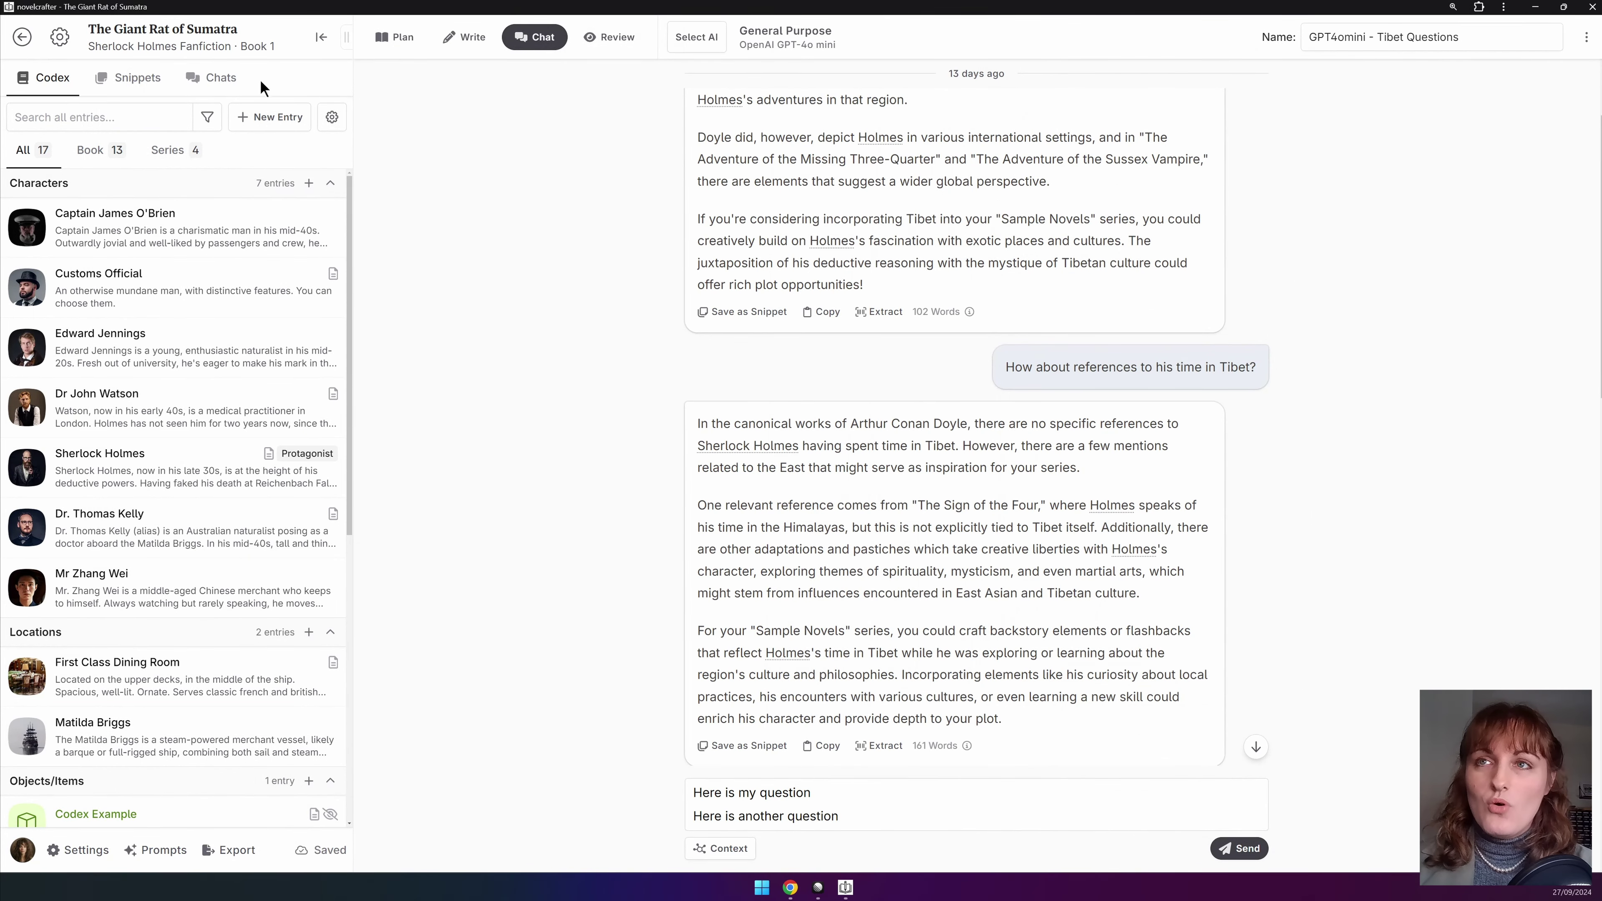
From the Chats list, create a new thread and open it.
{"action": "left_click", "coordinate": [213, 77]}
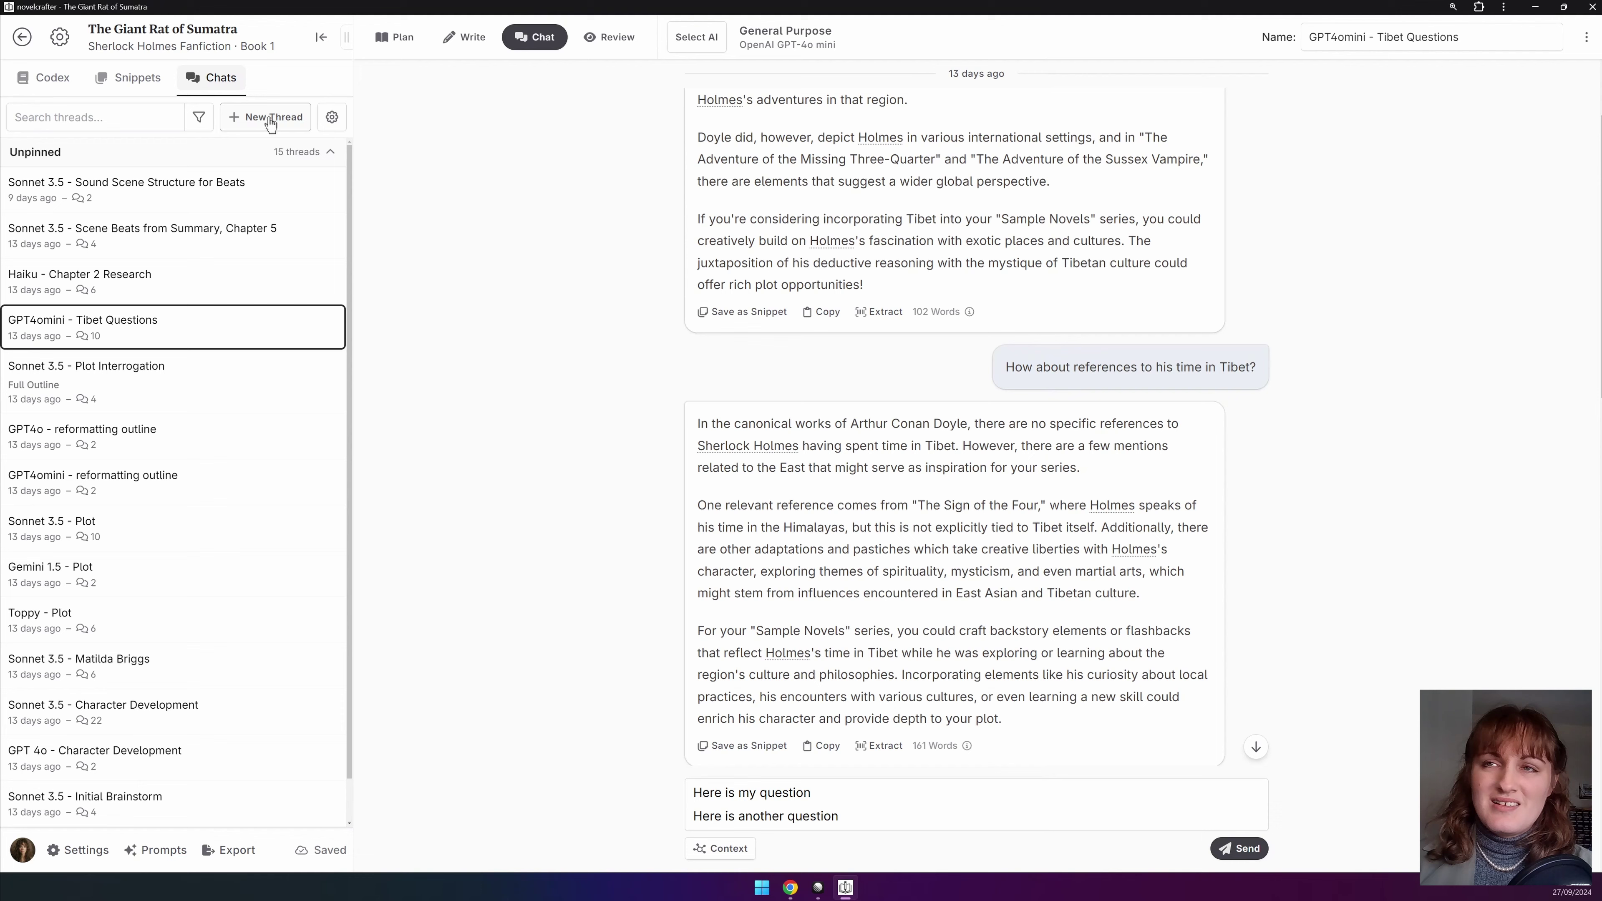
{"action": "left_click", "coordinate": [269, 117]}
{"action": "left_click", "coordinate": [745, 116]}
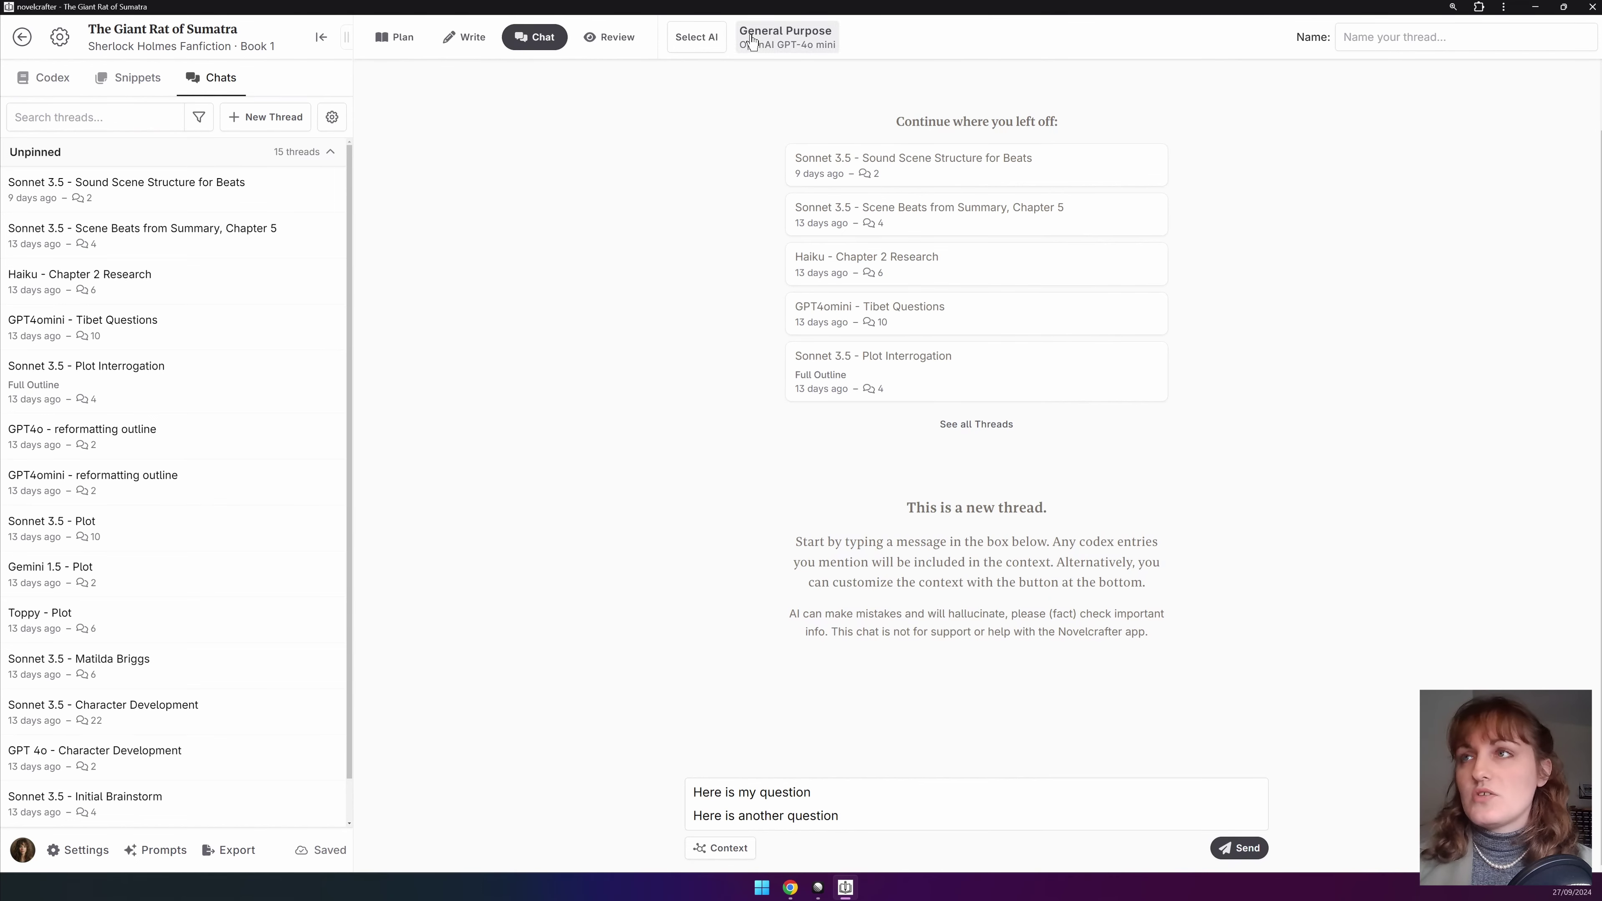
Set the chat to General Purpose (System) with the Claude 3 - Haiku model.
{"action": "left_click", "coordinate": [706, 48]}
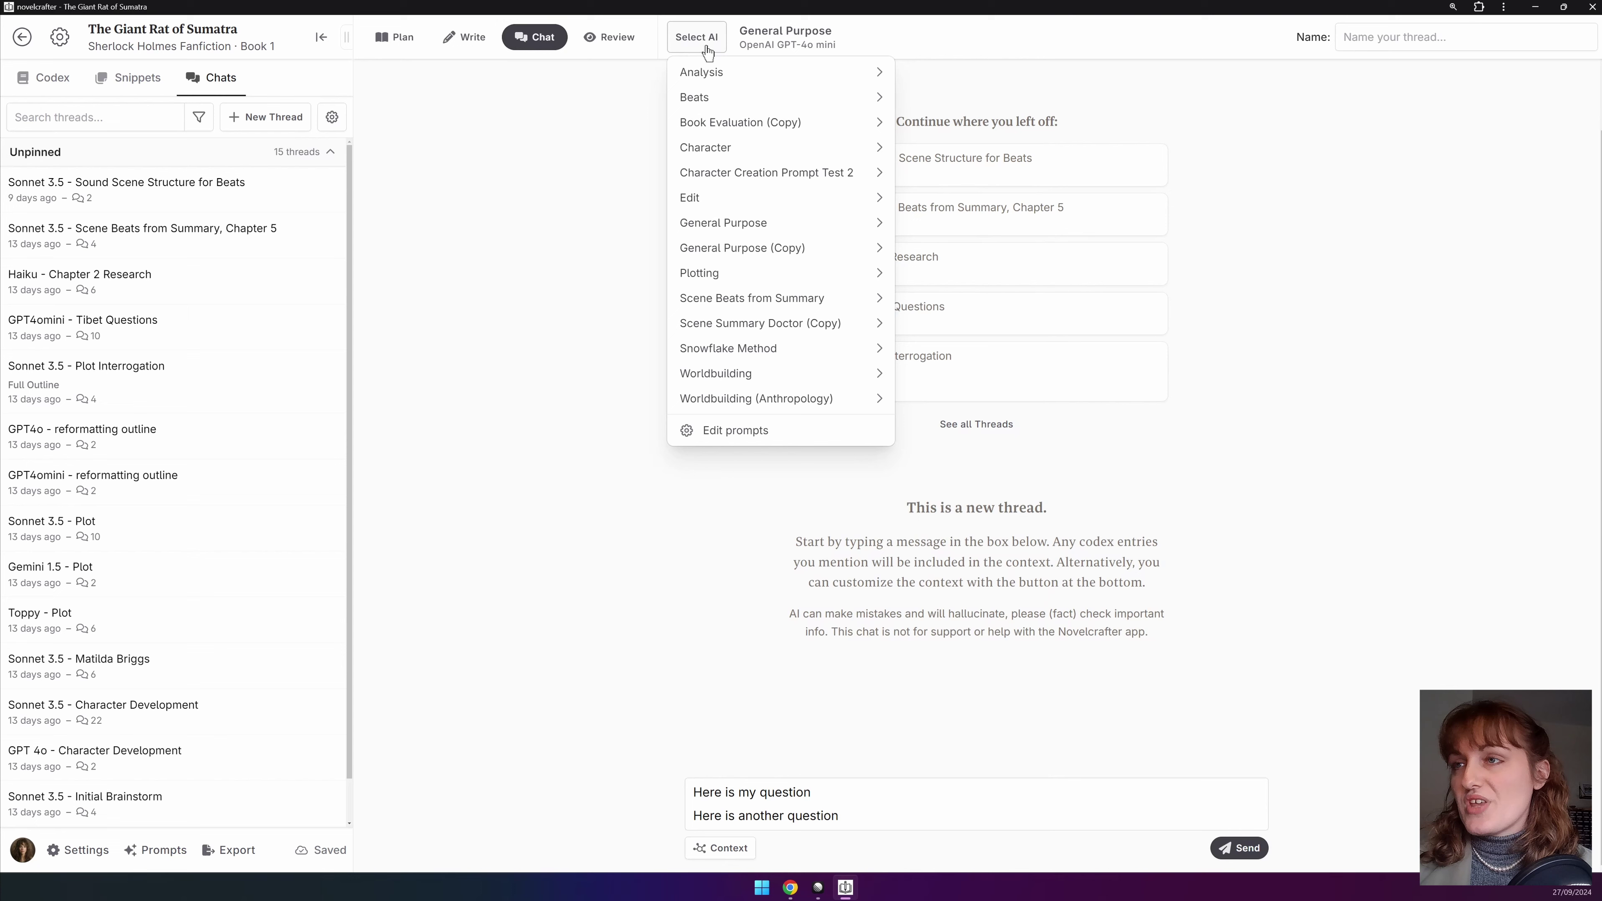
{"action": "mouse_move", "coordinate": [725, 230]}
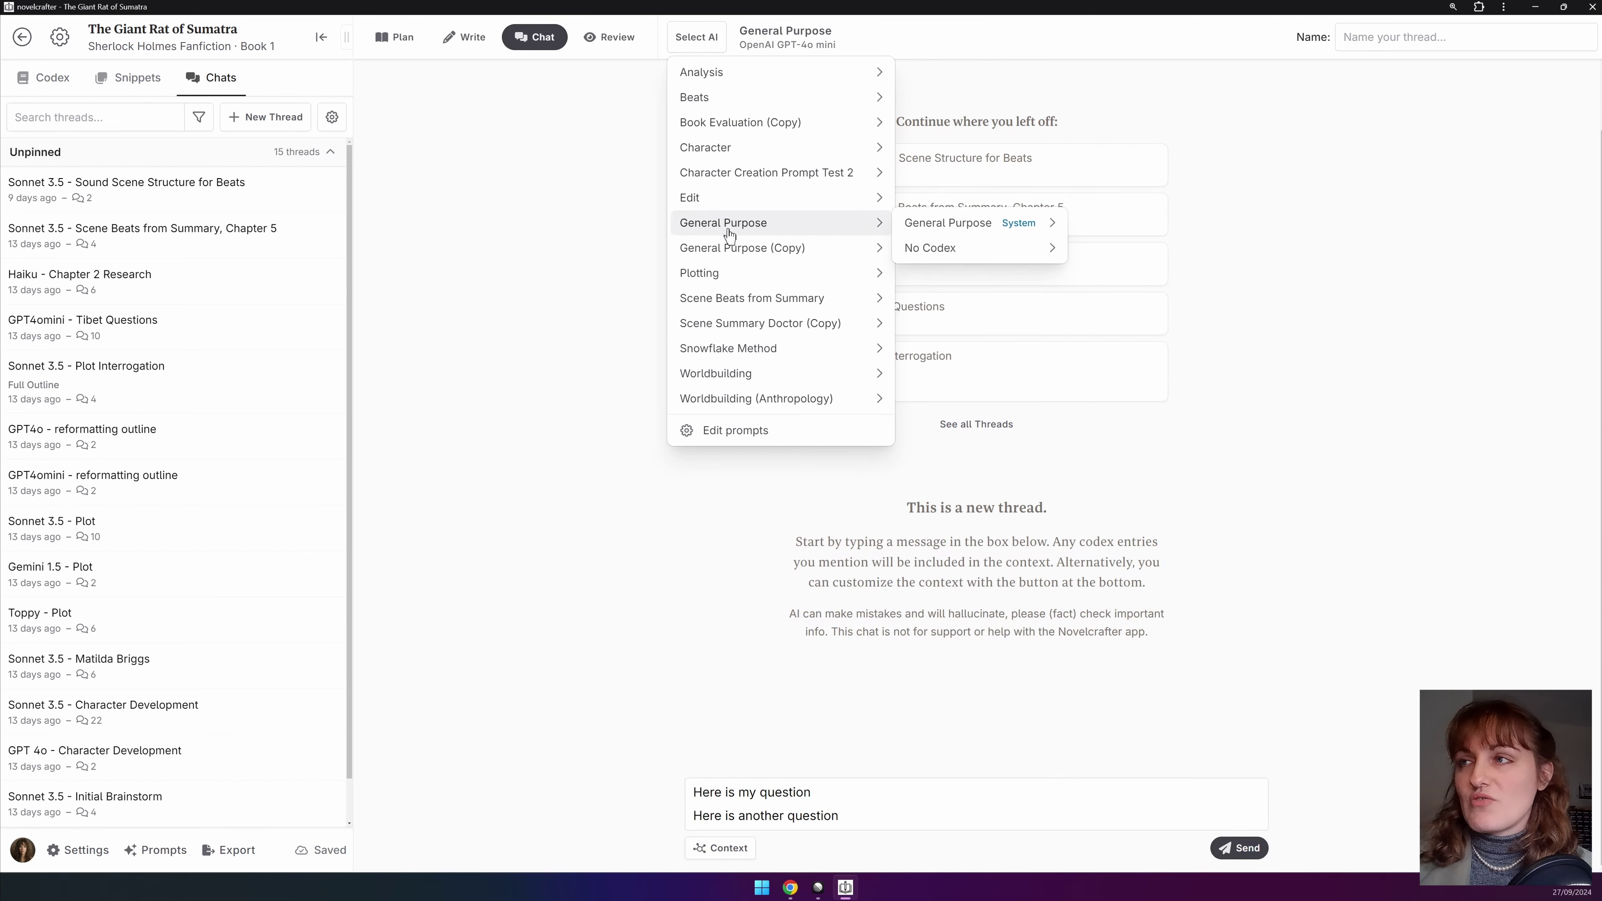
{"action": "mouse_move", "coordinate": [960, 229]}
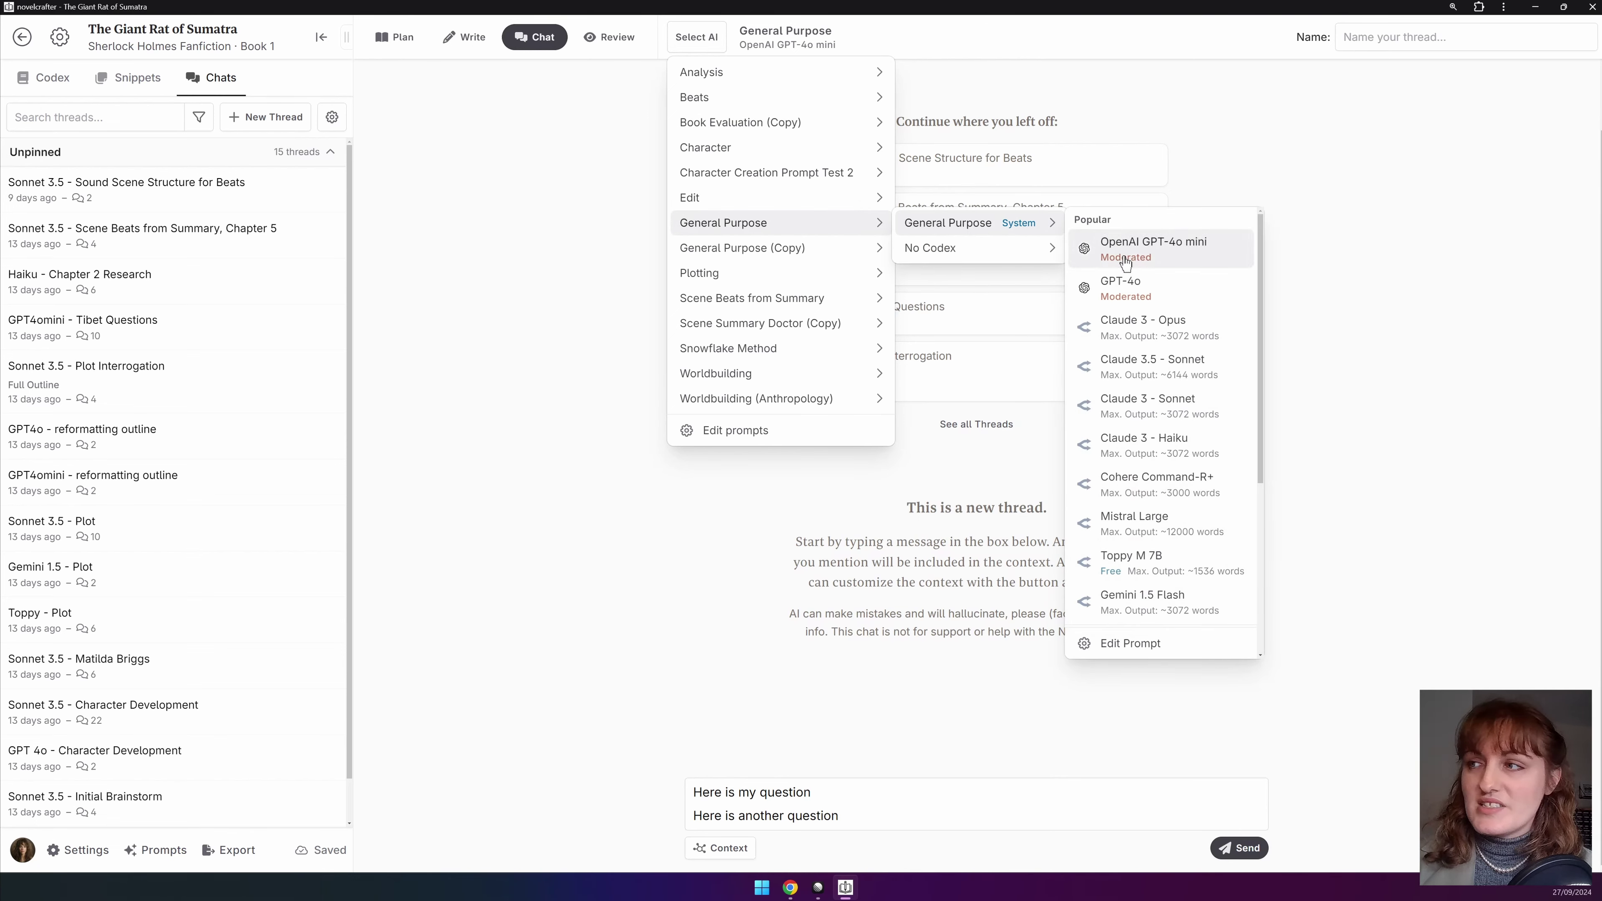
{"action": "left_click", "coordinate": [1202, 453]}
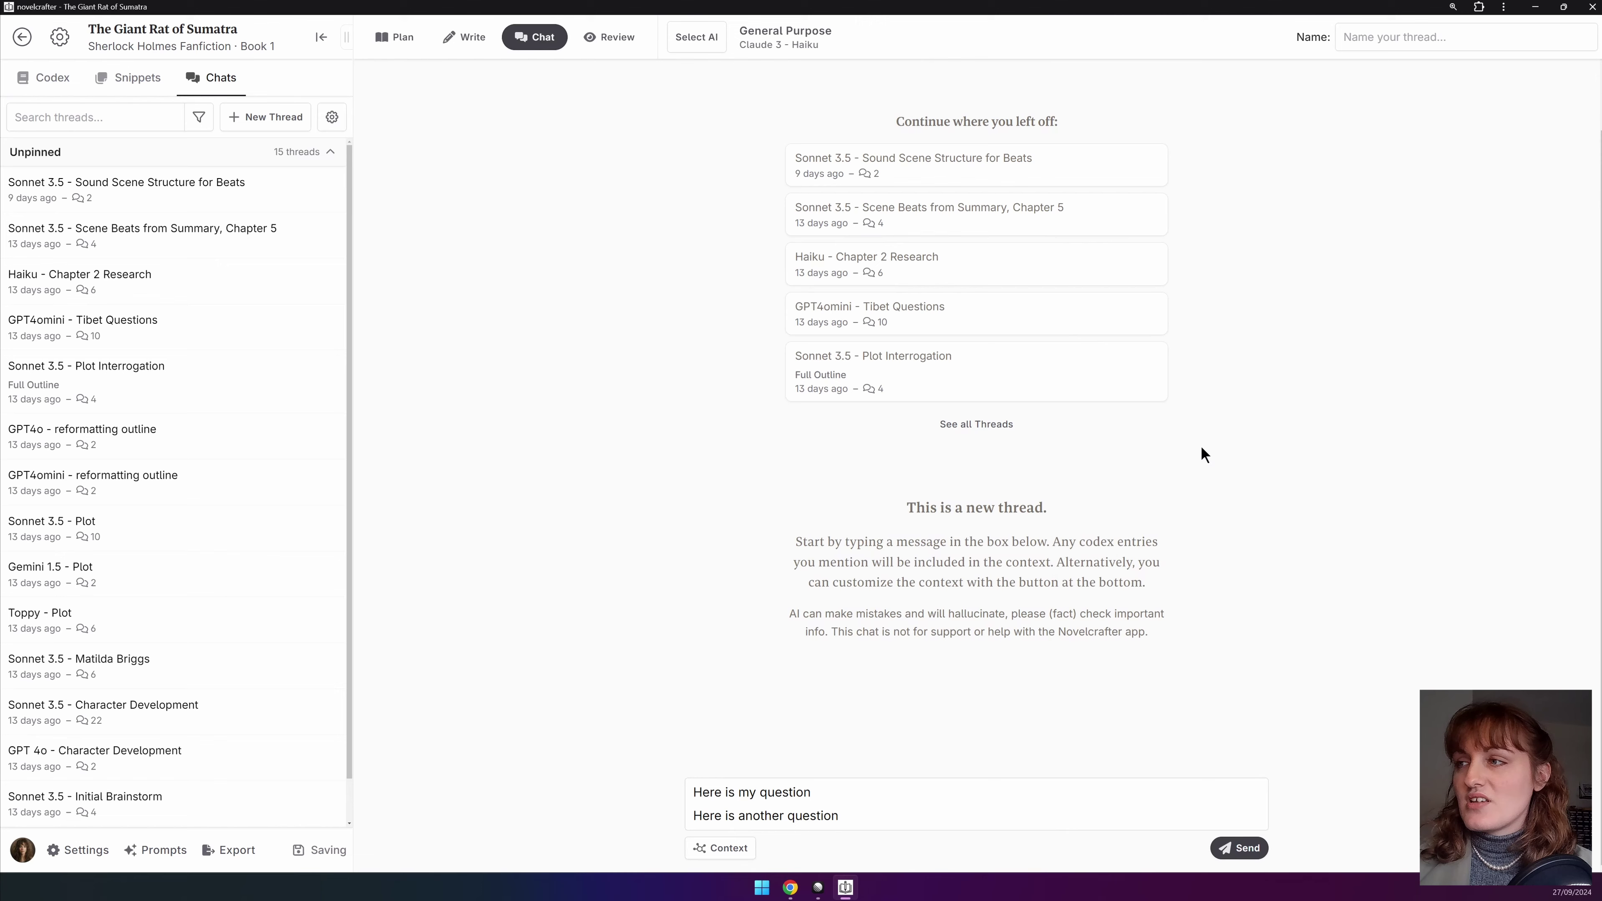
Clear the leftover two-line draft from the message box.
{"action": "left_click", "coordinate": [750, 797]}
{"action": "key", "text": "ctrl+a"}
{"action": "key", "text": "BackSpace"}
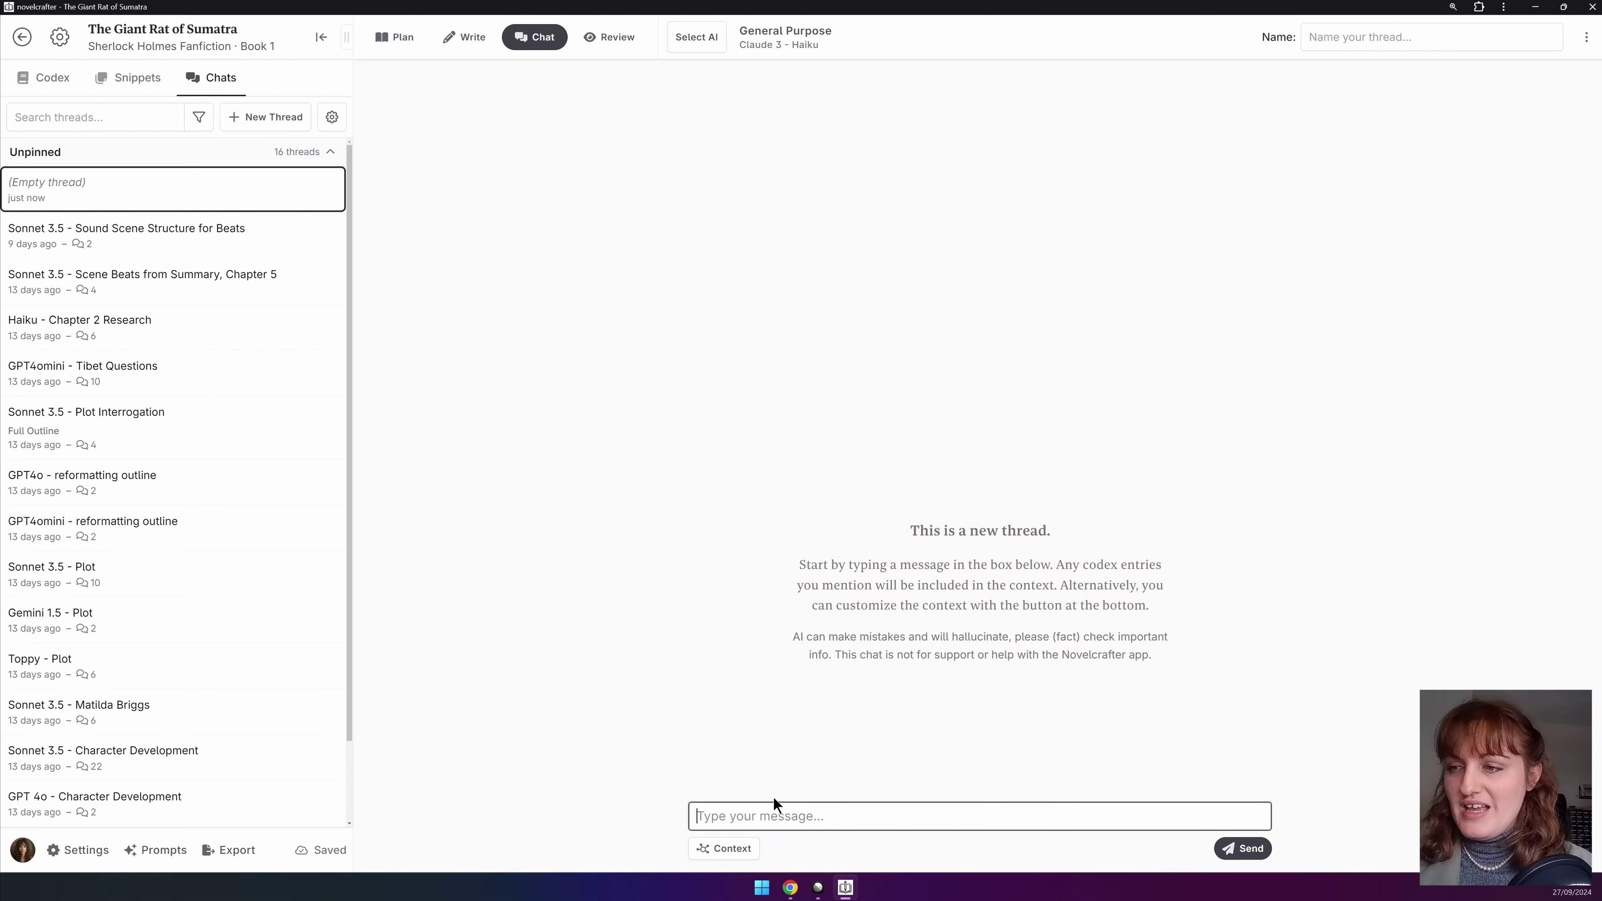
Add Chapter 1 - Scene 1 as the chat's scene context.
{"action": "left_click", "coordinate": [716, 853]}
{"action": "mouse_move", "coordinate": [813, 701]}
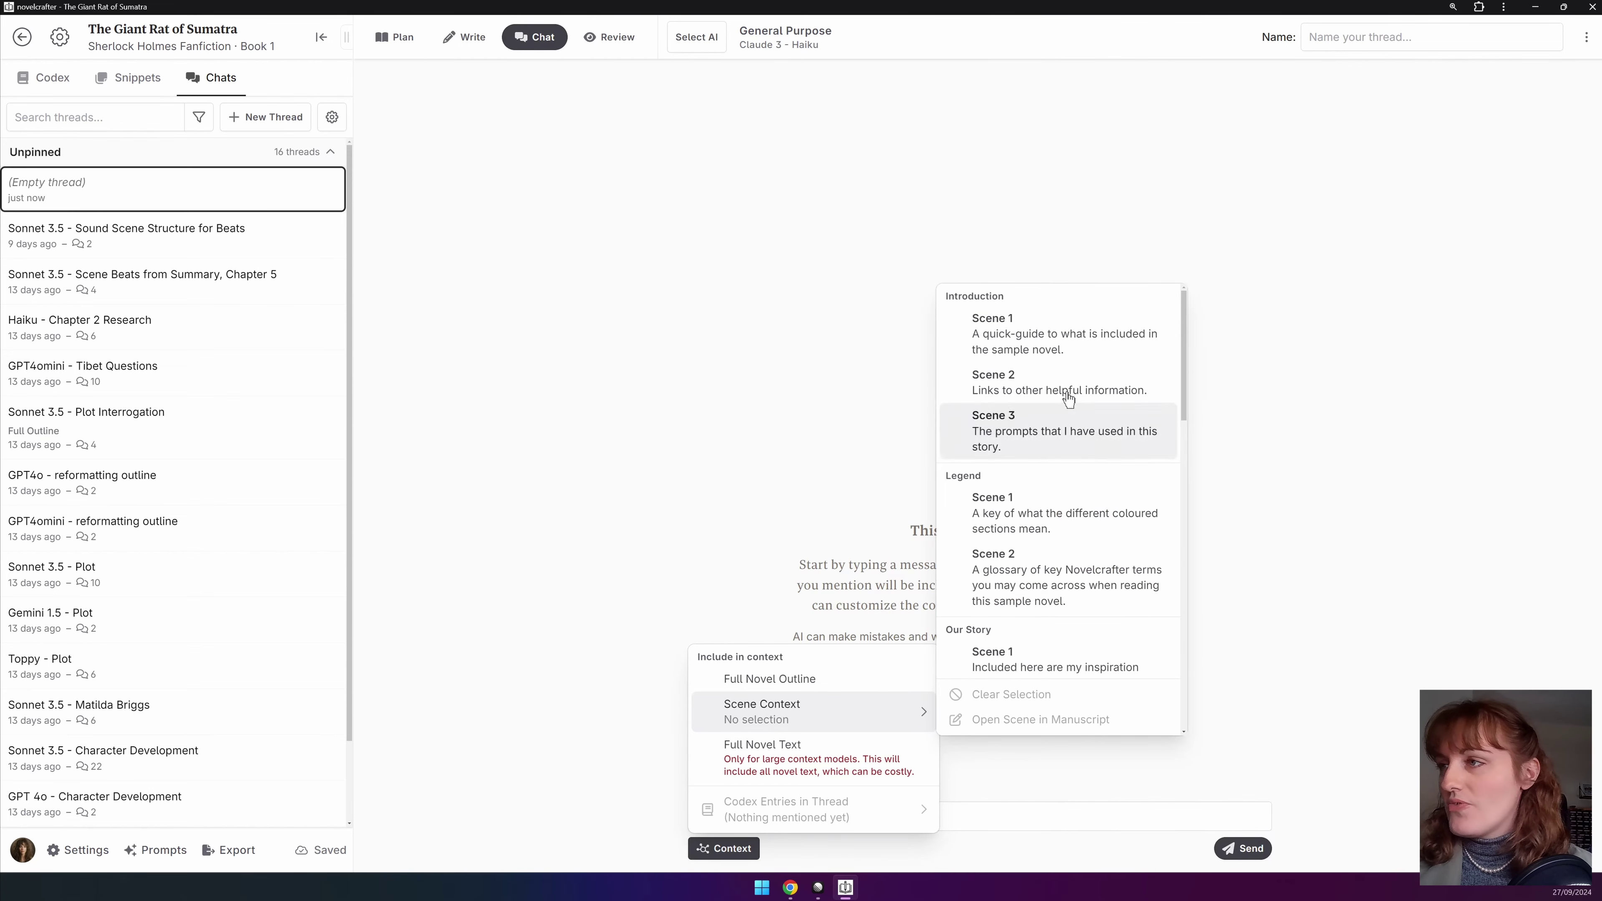
{"action": "scroll", "coordinate": [1060, 429], "scroll_direction": "down", "scroll_amount": 5}
{"action": "left_click", "coordinate": [1050, 517]}
Paste and send 'What happens in this chapter?' to get a 189-word summary.
{"action": "left_click", "coordinate": [769, 813]}
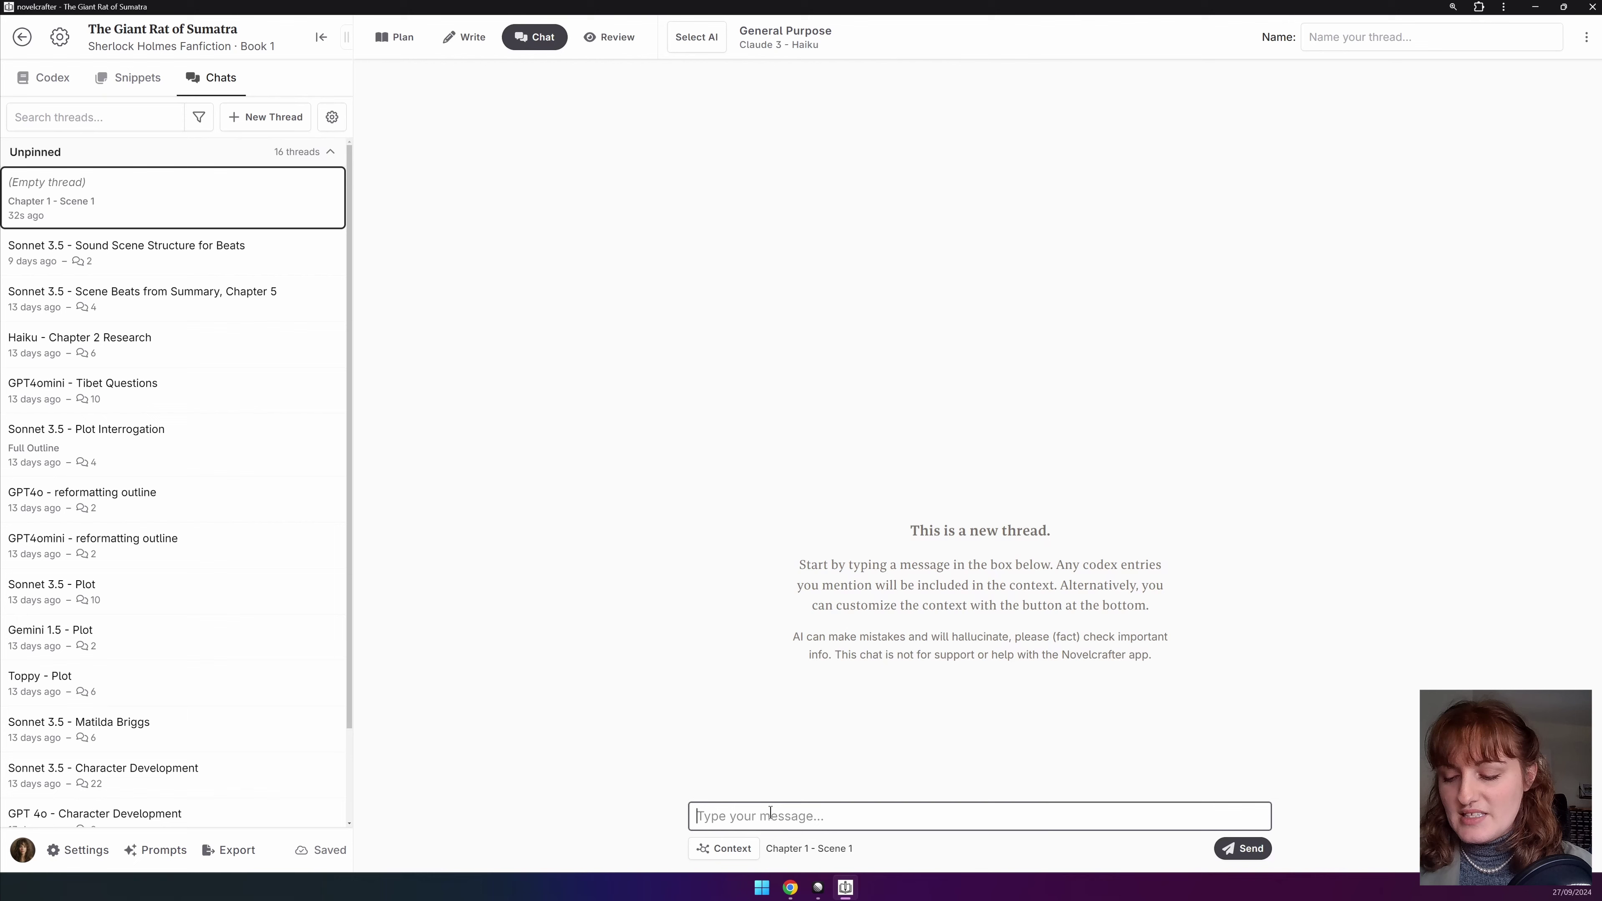
{"action": "type", "text": "What happens in this chapter?"}
{"action": "key", "text": "Return"}
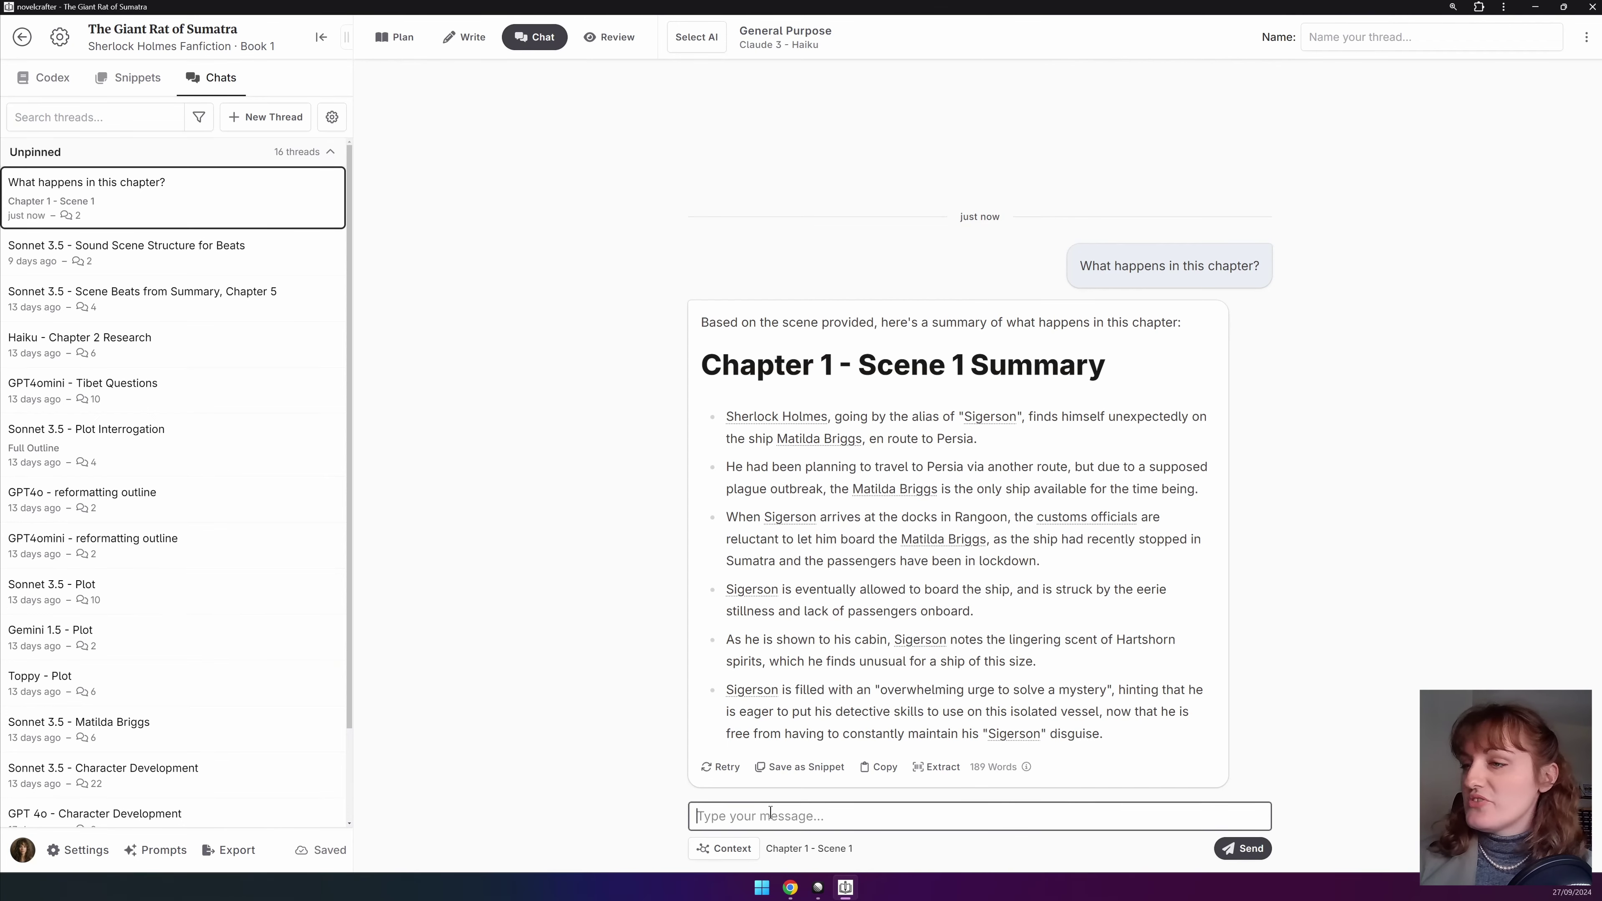
Retry the summary for a new 202-word response and save it as a snippet.
{"action": "left_click", "coordinate": [719, 766]}
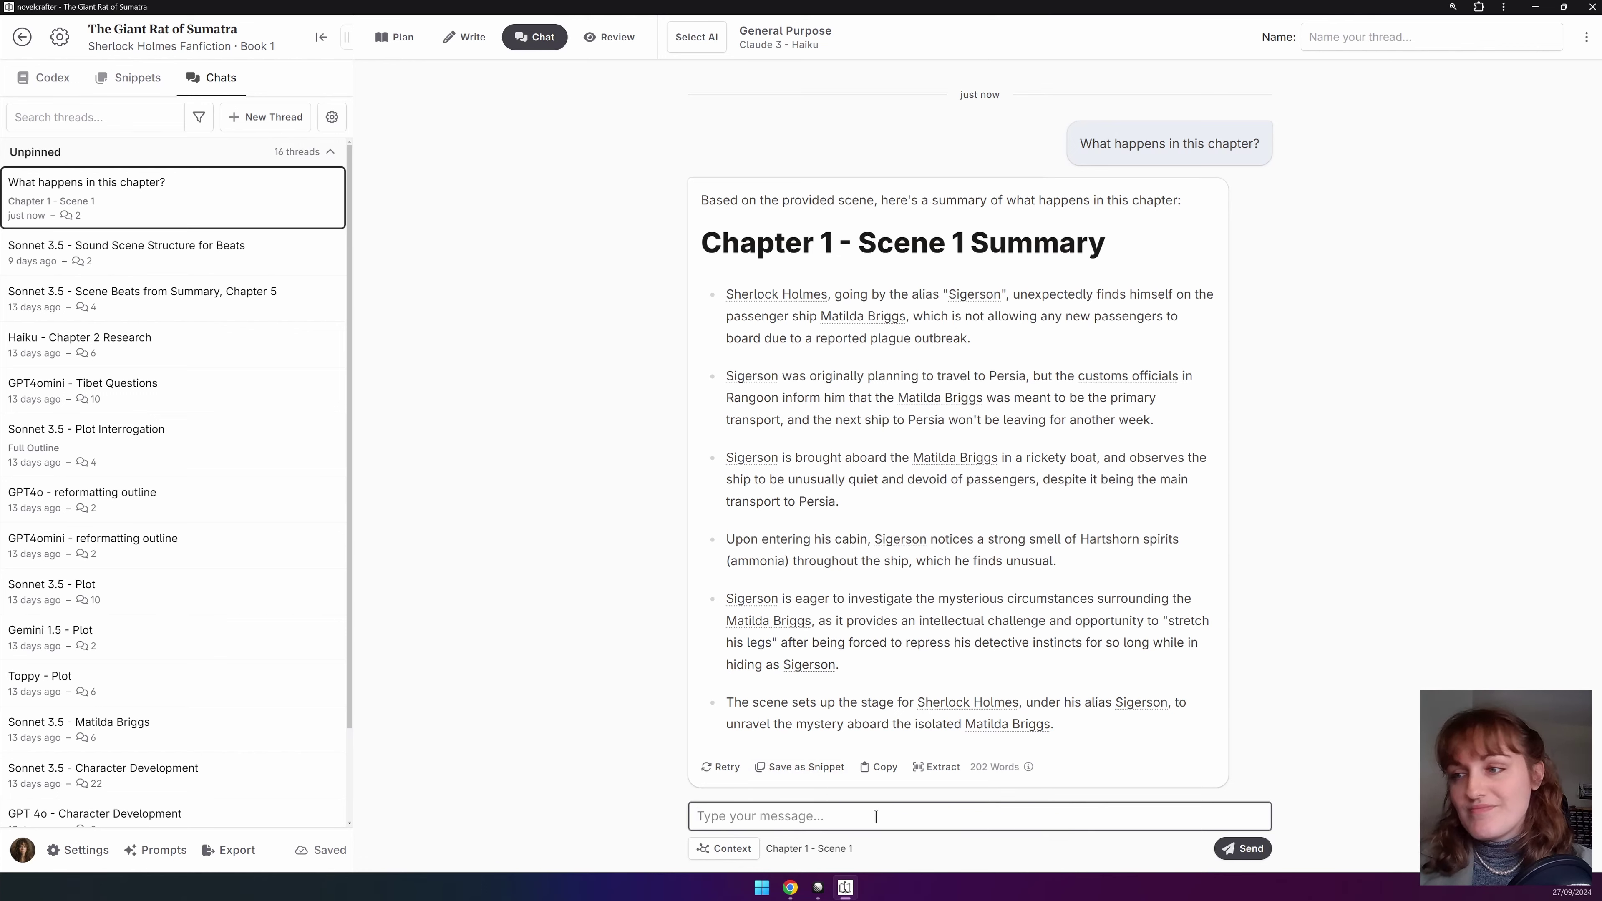
{"action": "left_click", "coordinate": [824, 771]}
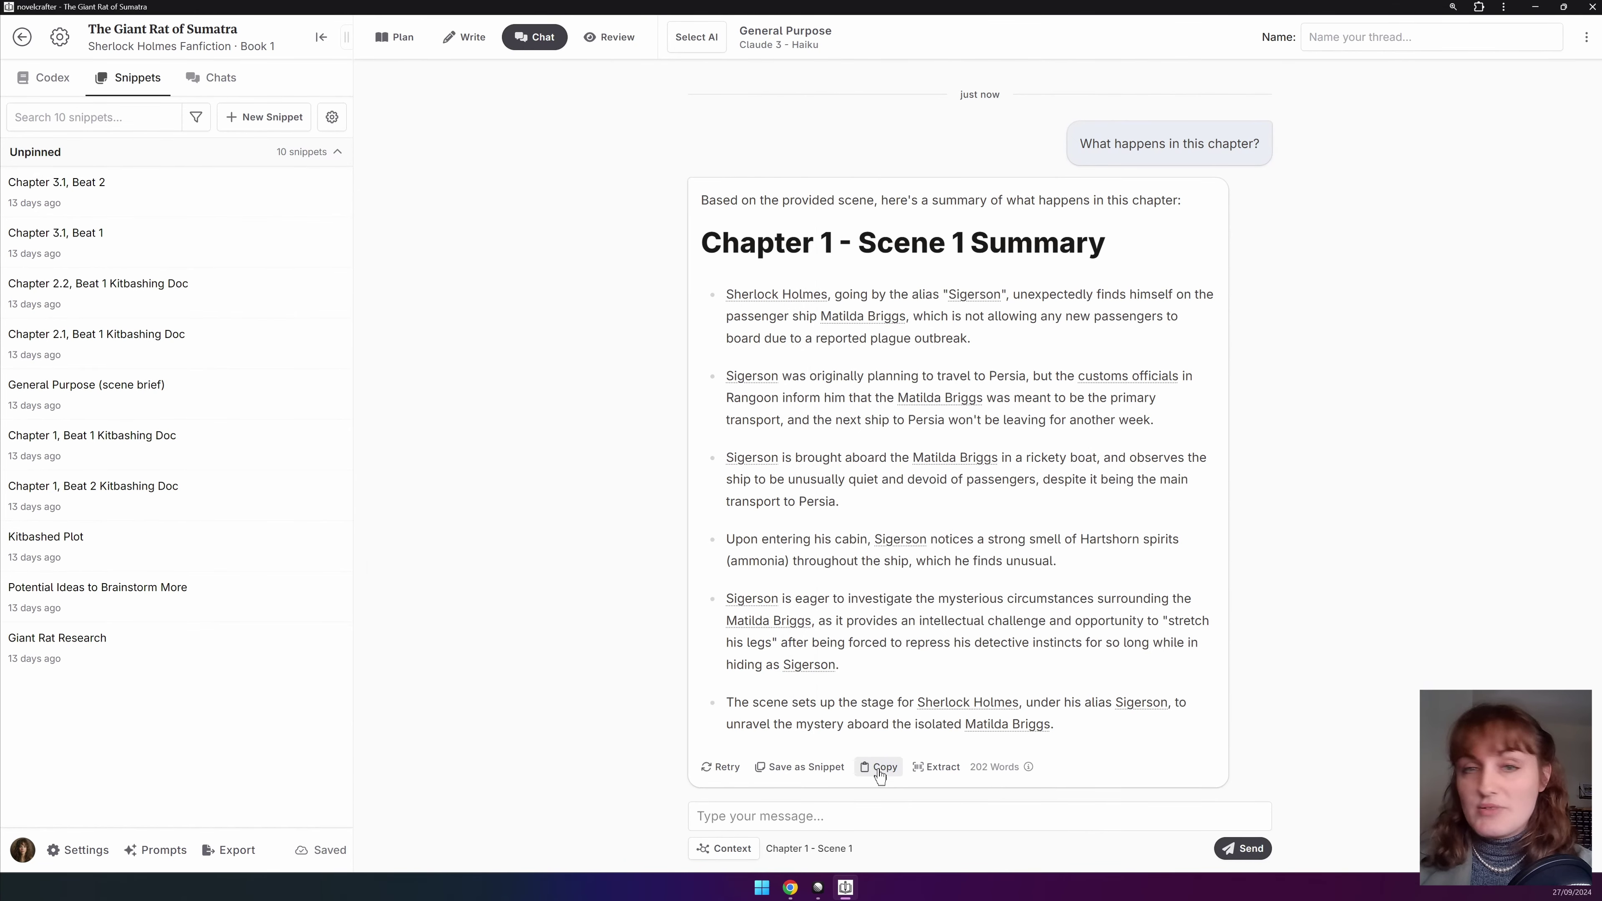
Copy the 202-word 'Chapter 1 - Scene 1 Summary' response to the clipboard.
{"action": "left_click", "coordinate": [880, 769]}
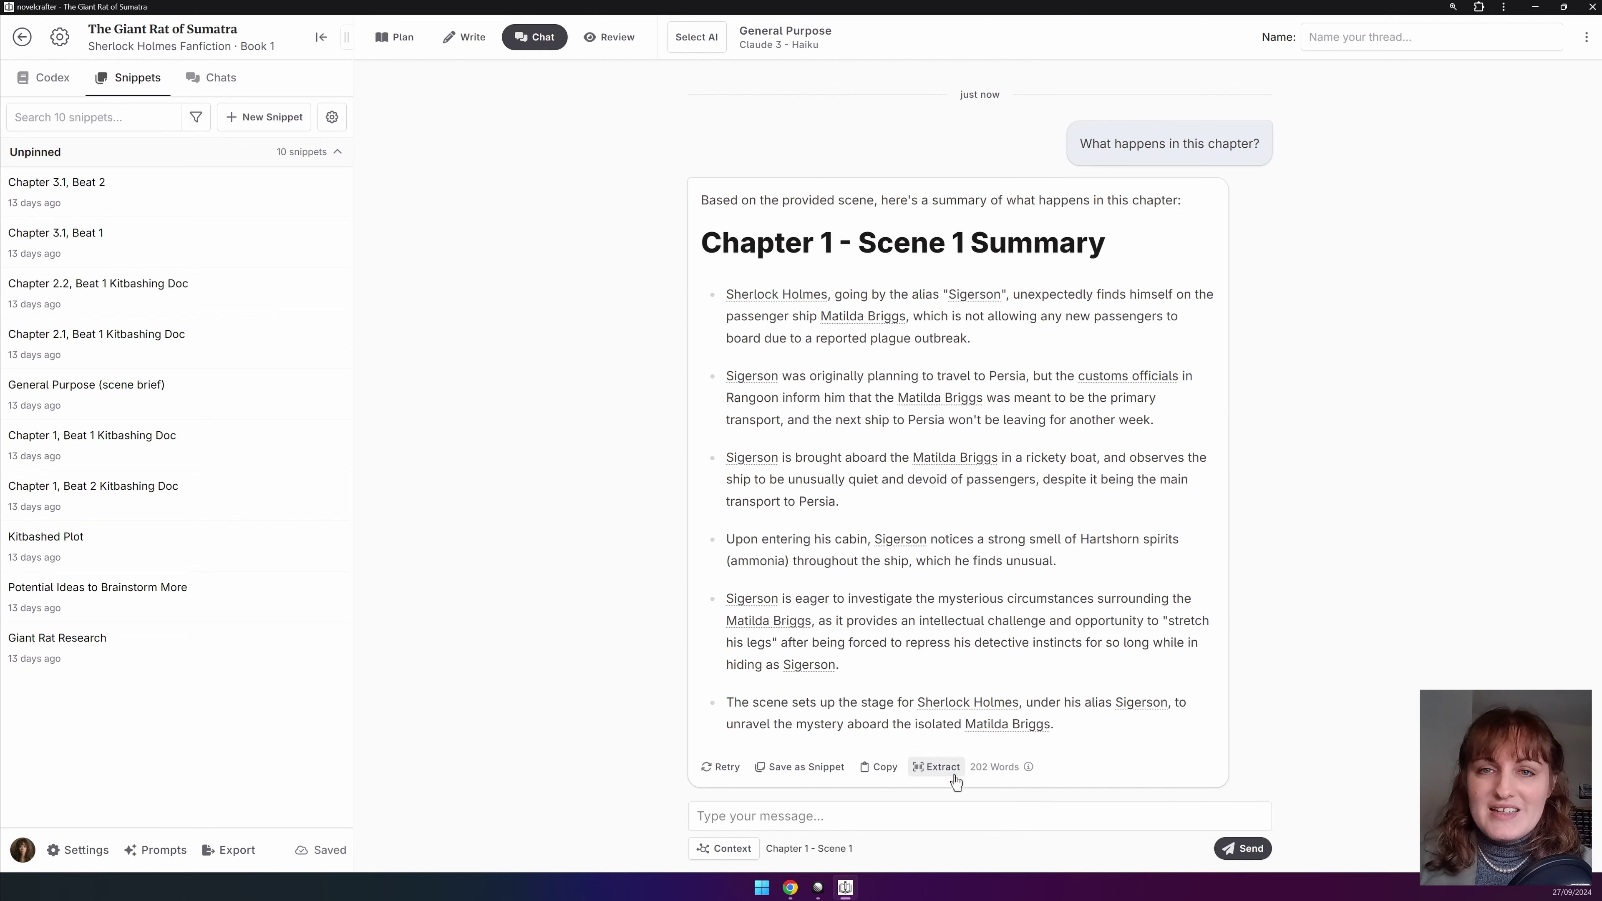
{"action": "mouse_move", "coordinate": [1028, 767]}
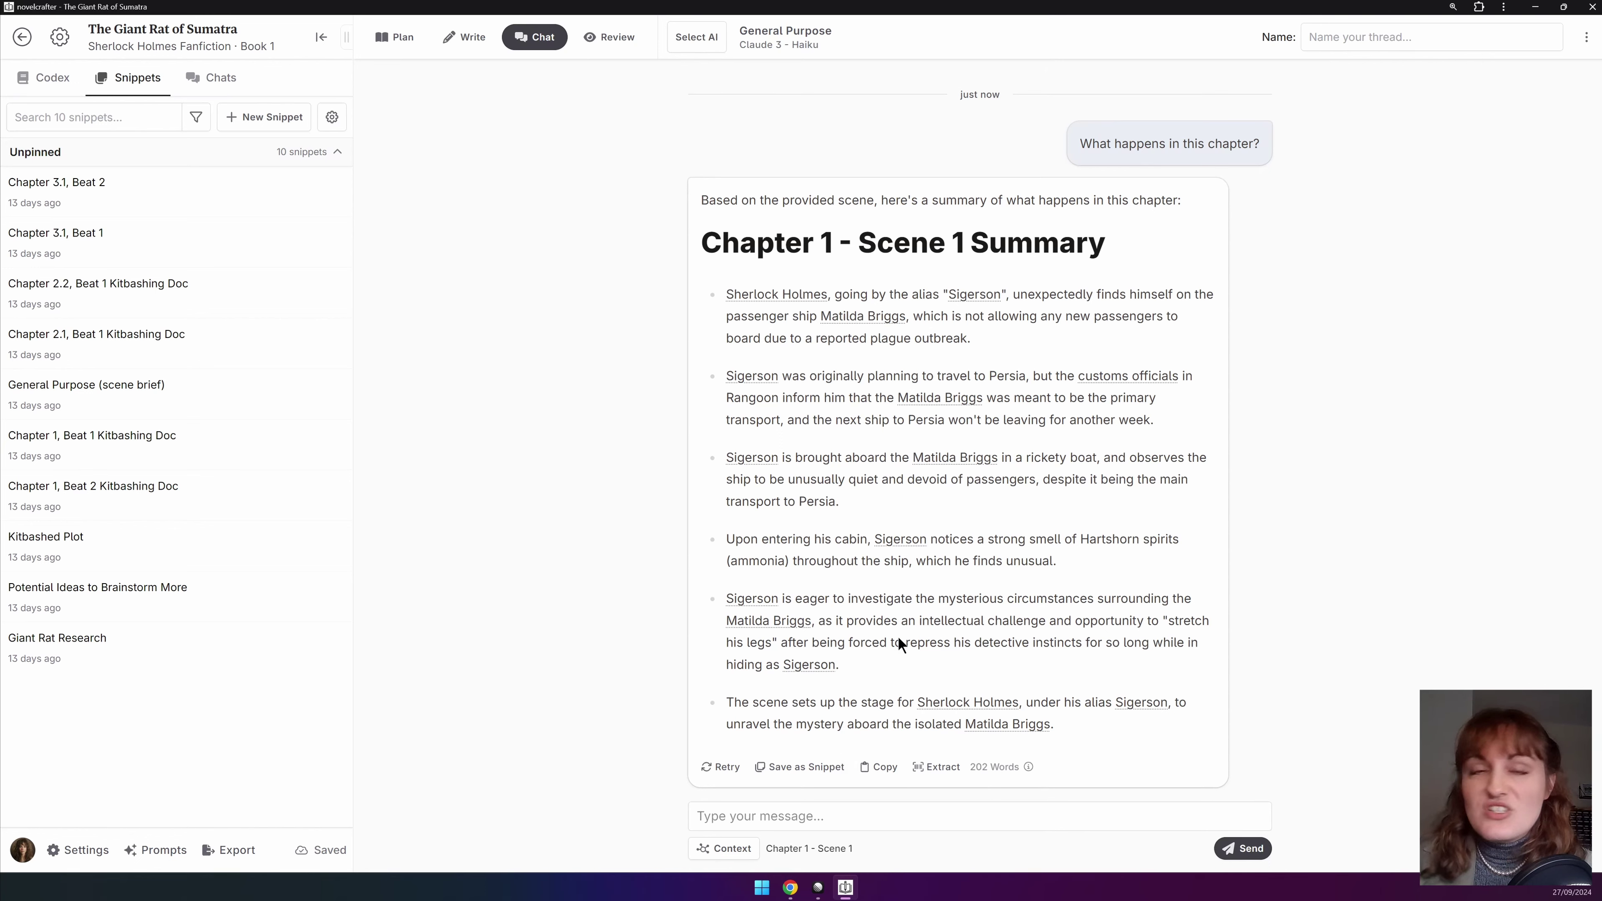
Extract 6 scene beats, 2 codex entries and 2 chapters from the summary, then copy the scene beats.
{"action": "left_click", "coordinate": [919, 766]}
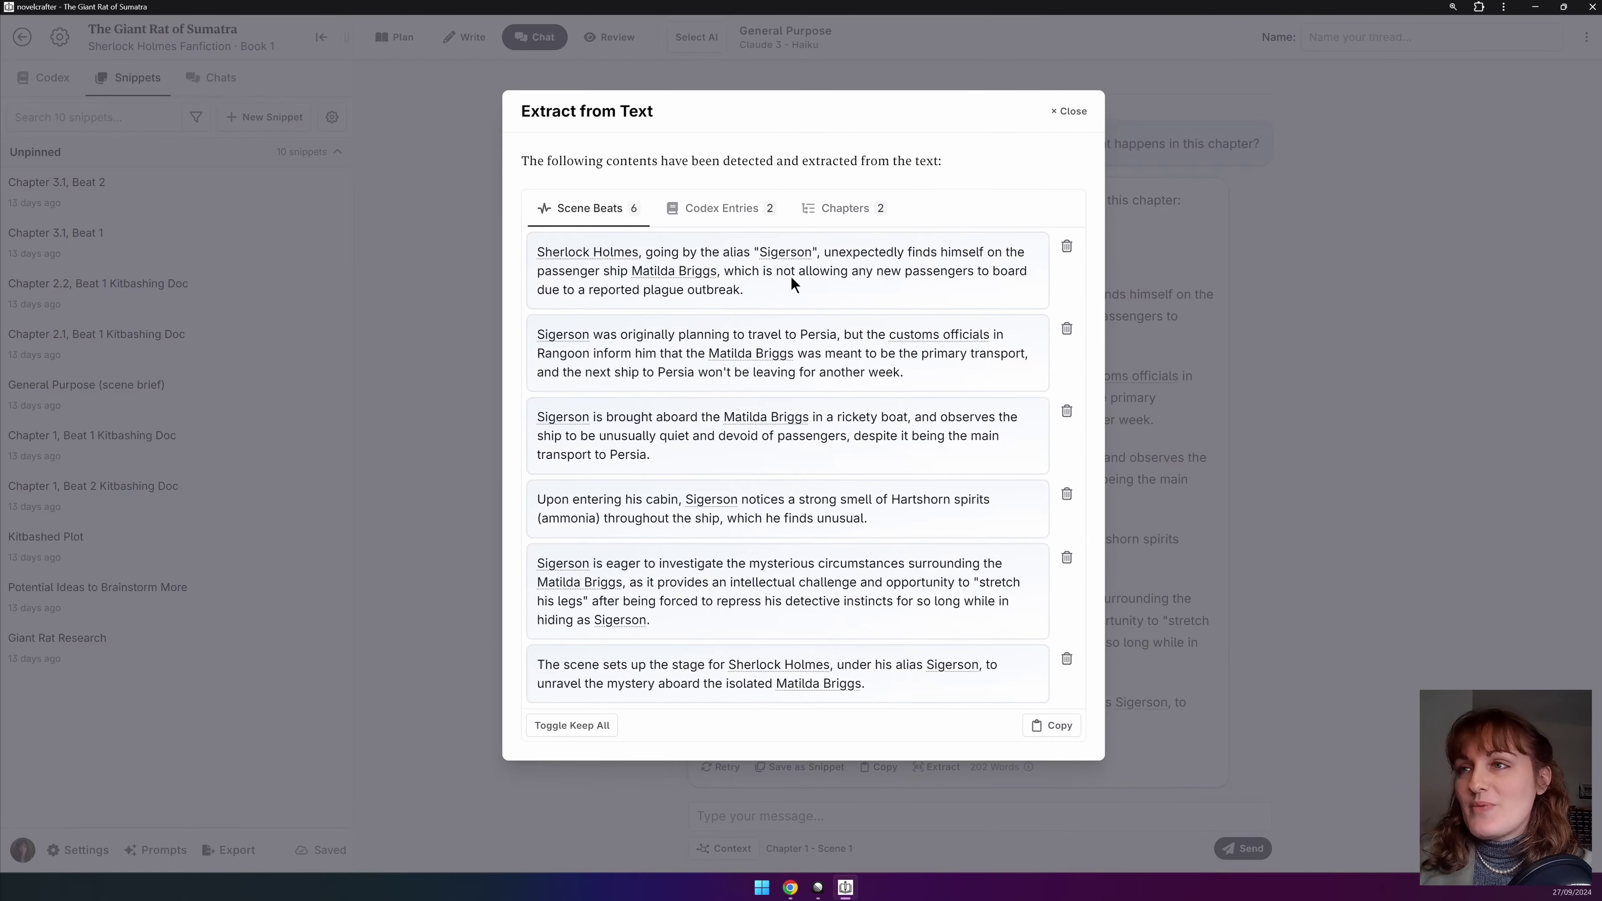
{"action": "left_click", "coordinate": [690, 208]}
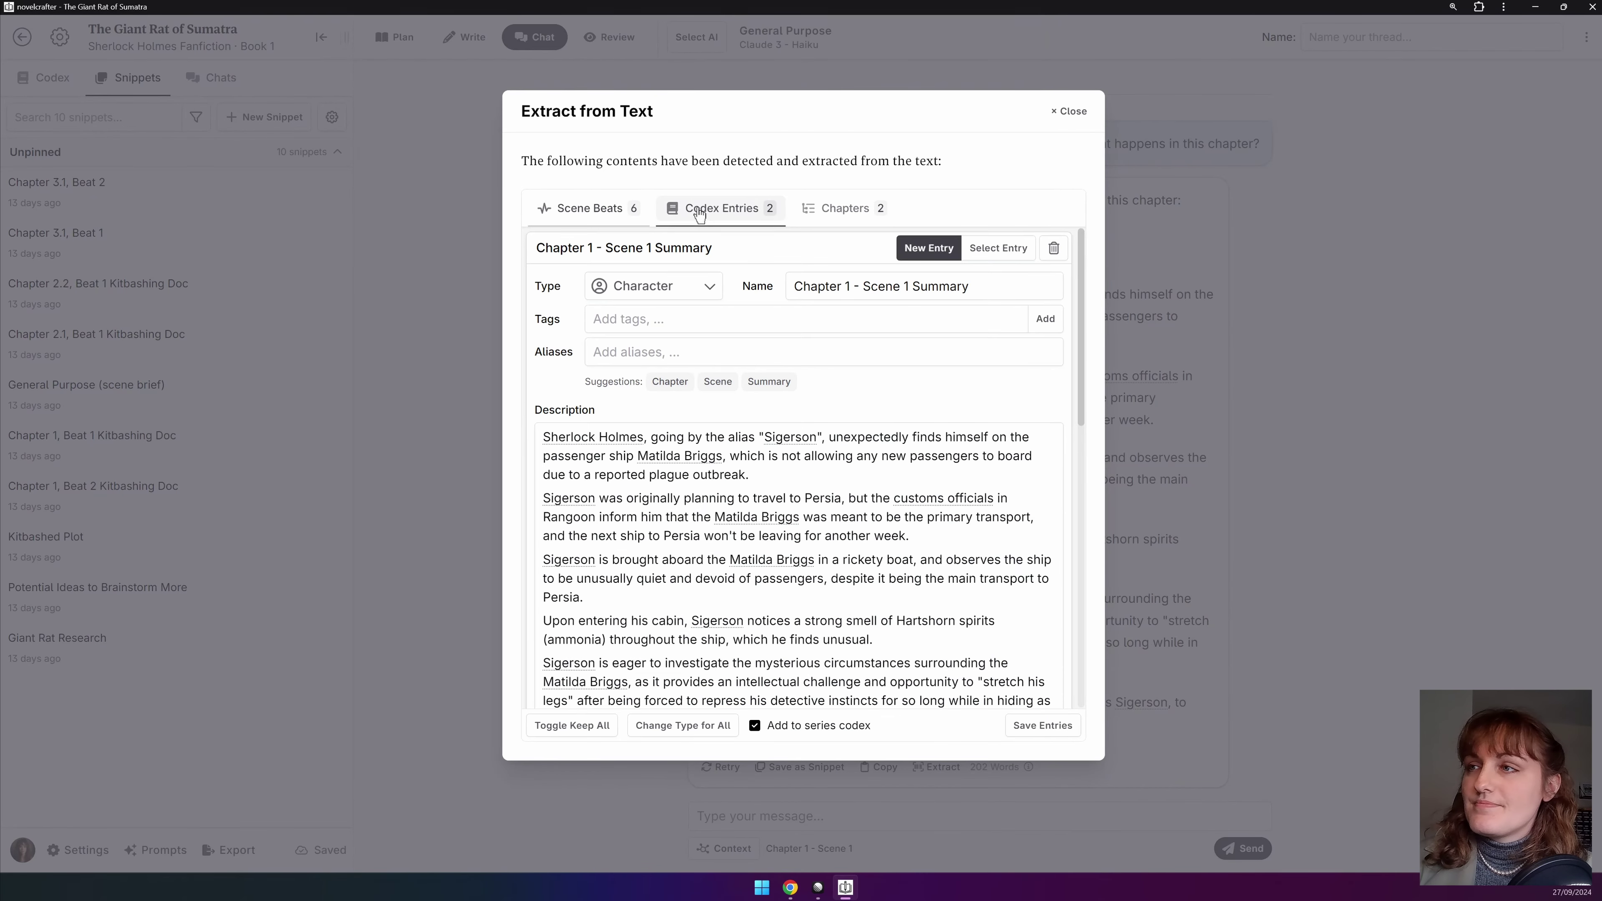
{"action": "left_click", "coordinate": [801, 210]}
{"action": "left_click", "coordinate": [590, 208]}
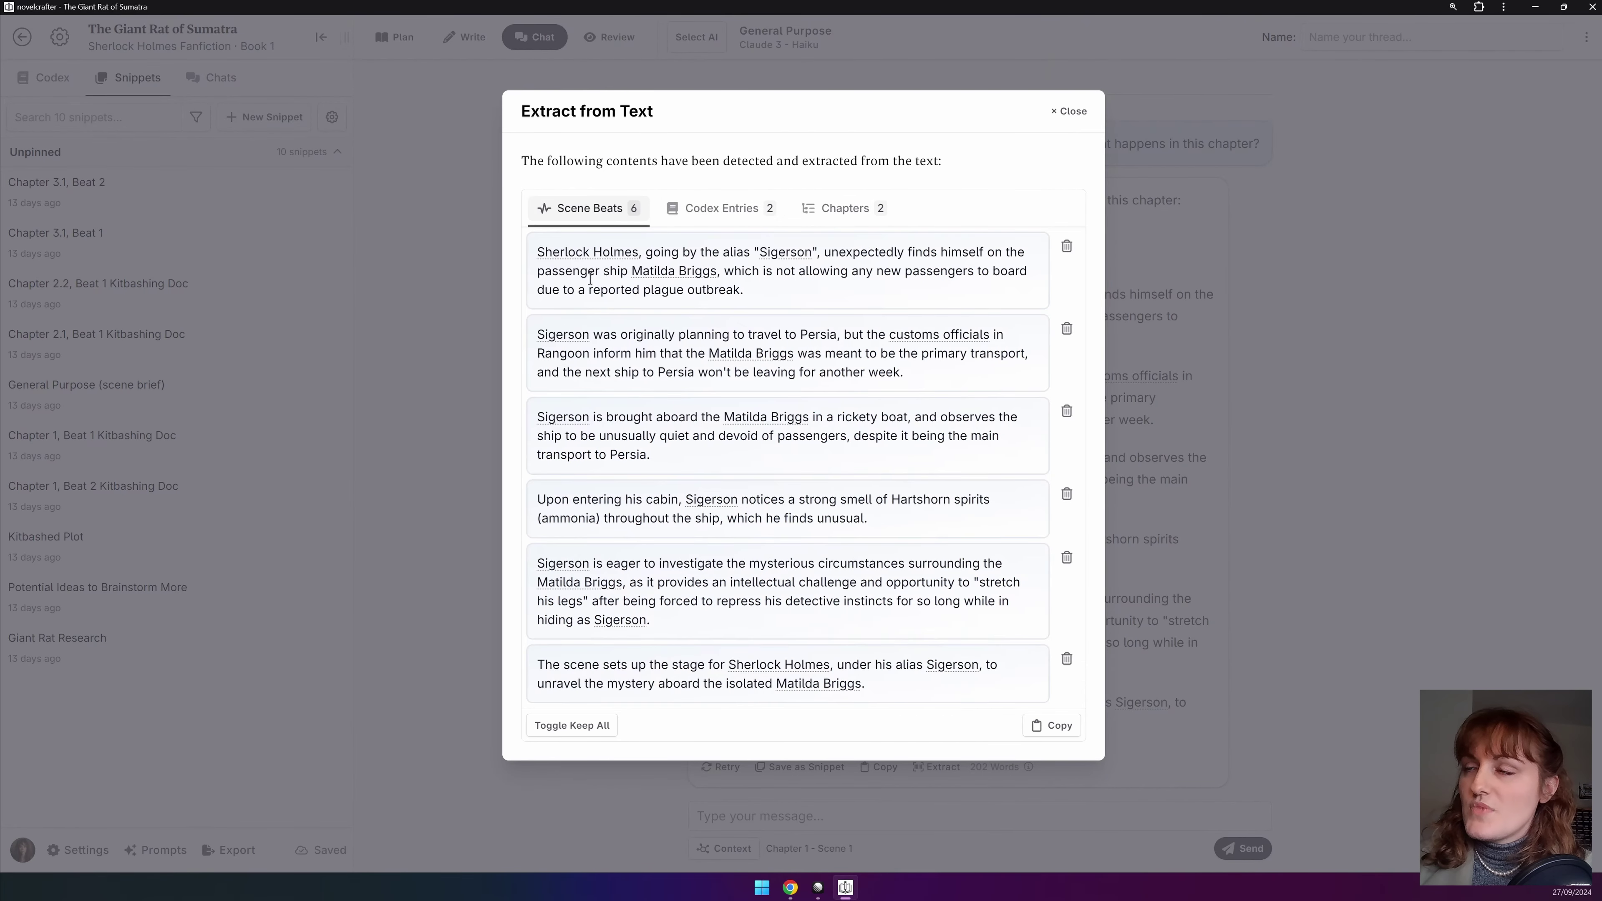
{"action": "left_click", "coordinate": [1049, 727]}
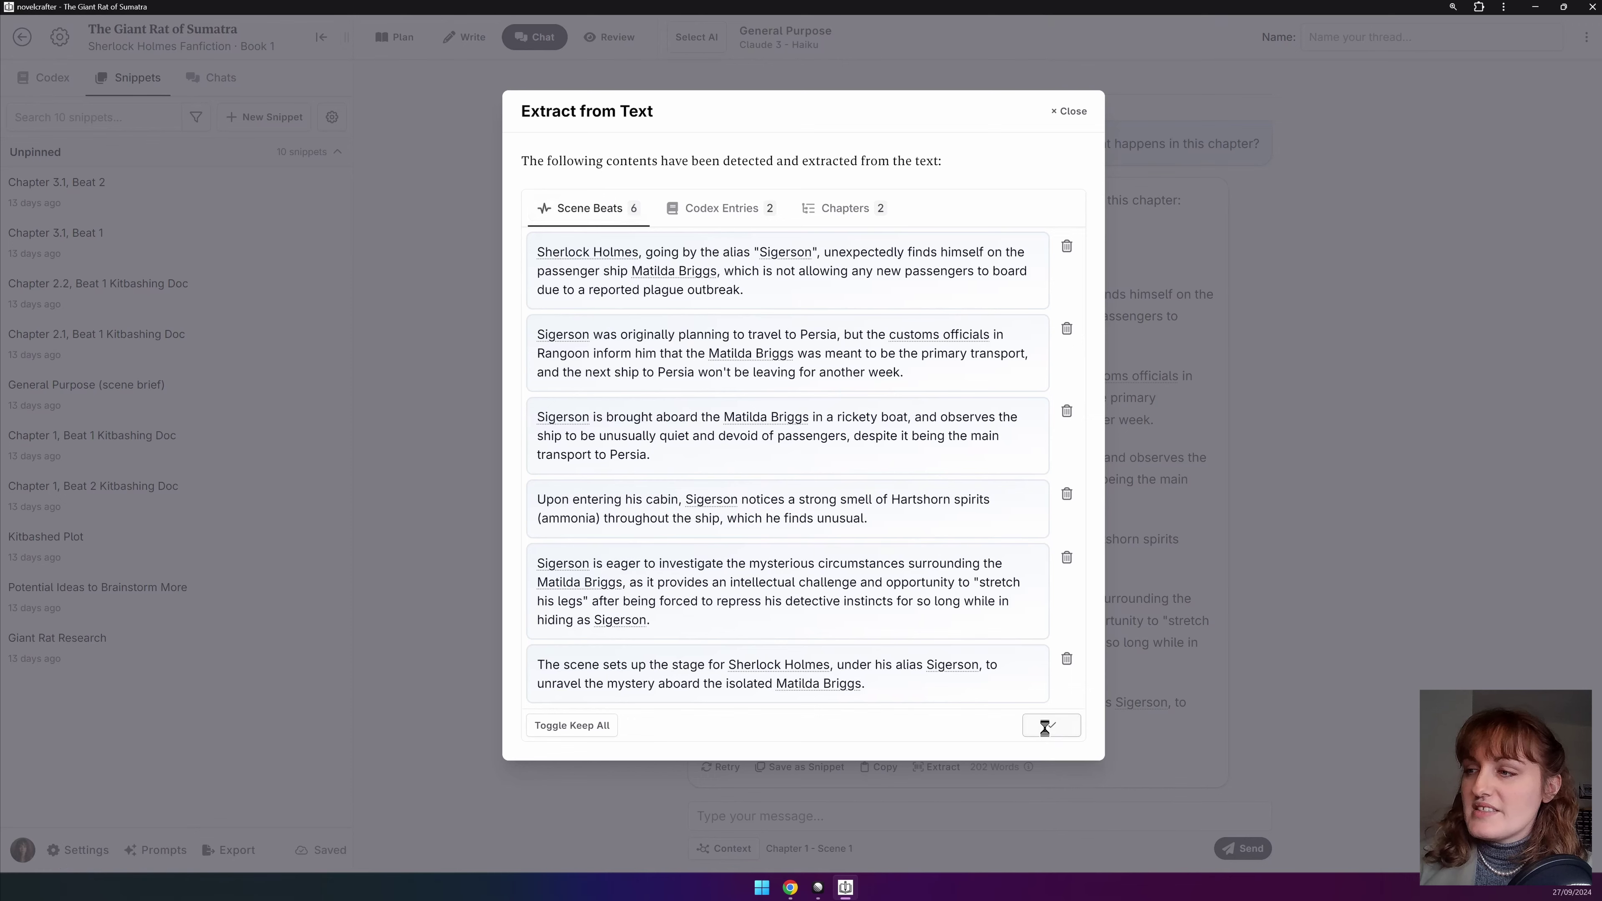
{"action": "left_click", "coordinate": [1066, 112]}
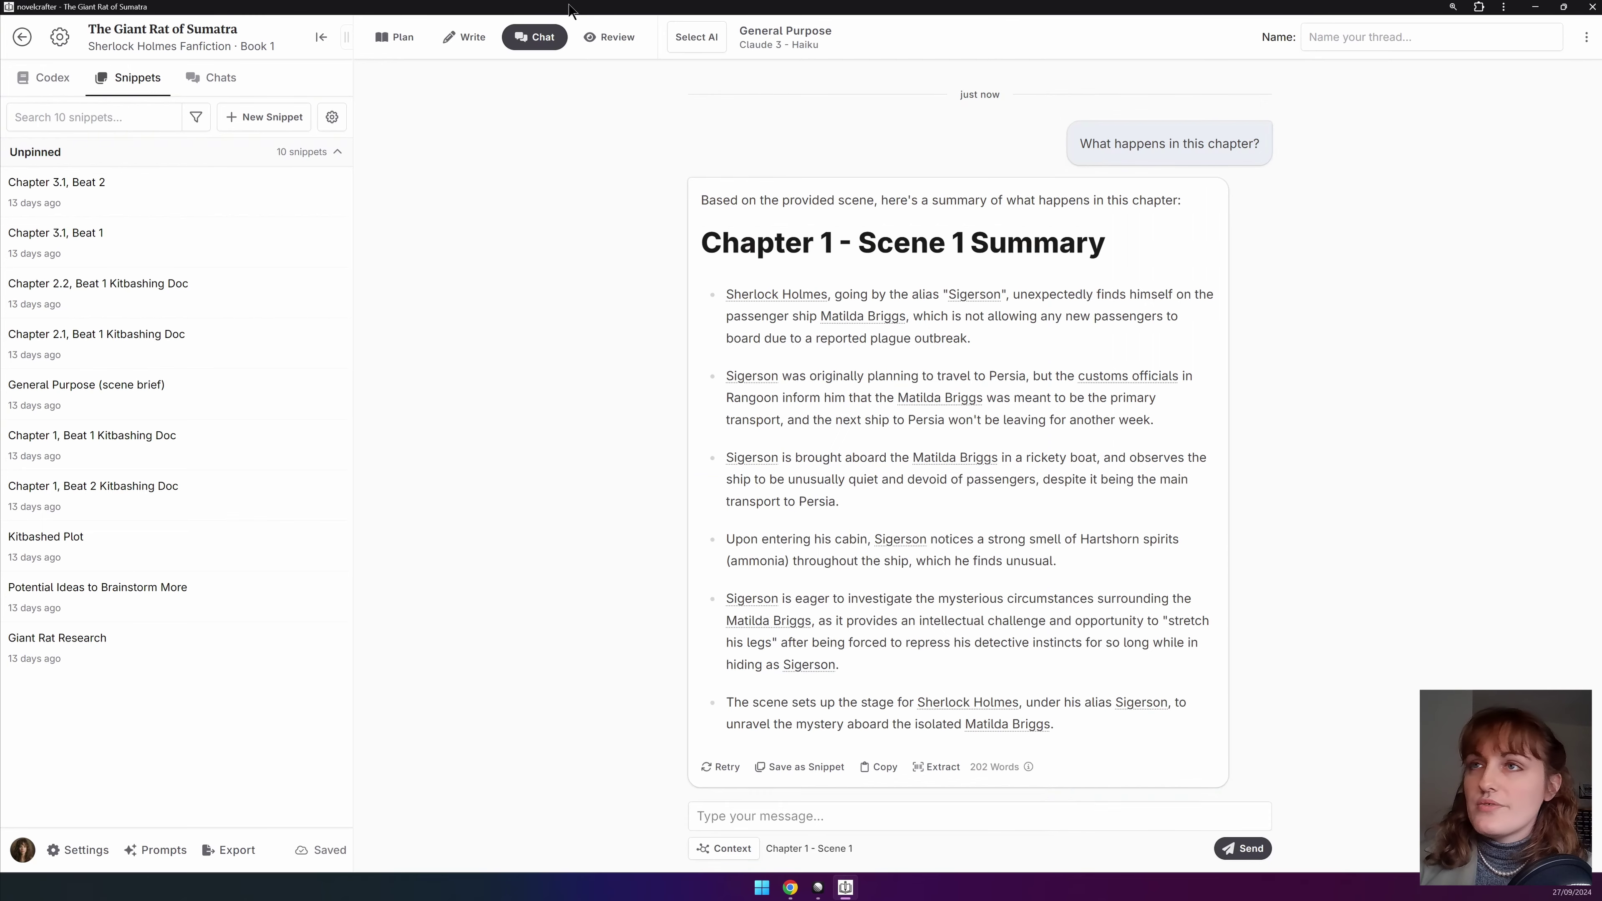
Paste the six copied scene beats into the empty Epilogue scene in the Write view.
{"action": "left_click", "coordinate": [448, 41]}
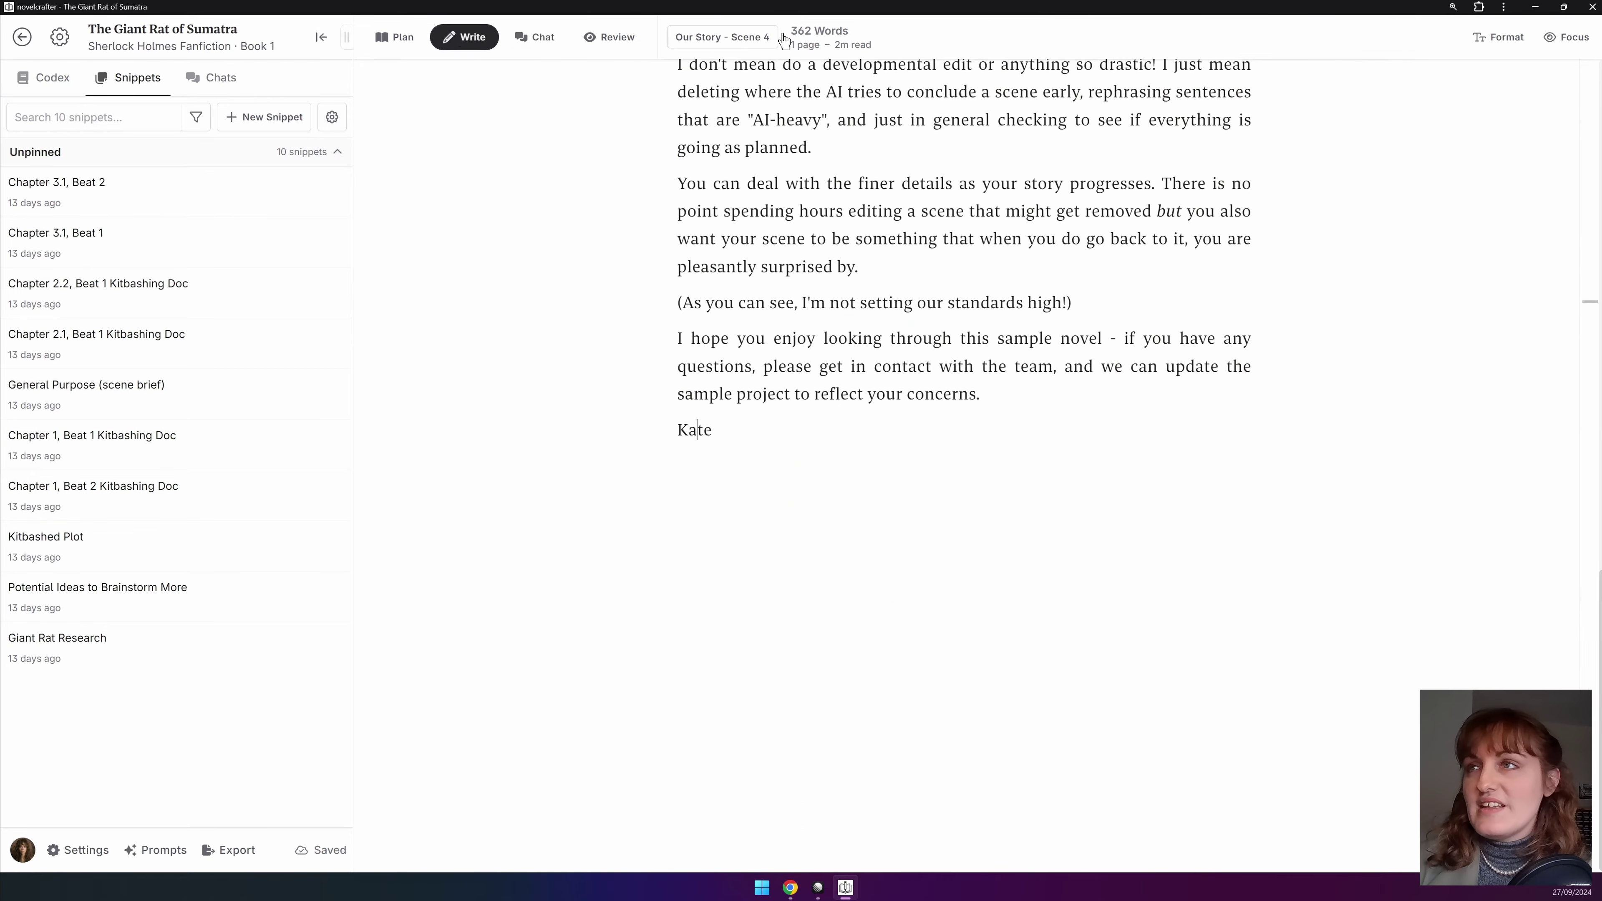
{"action": "left_click", "coordinate": [744, 38]}
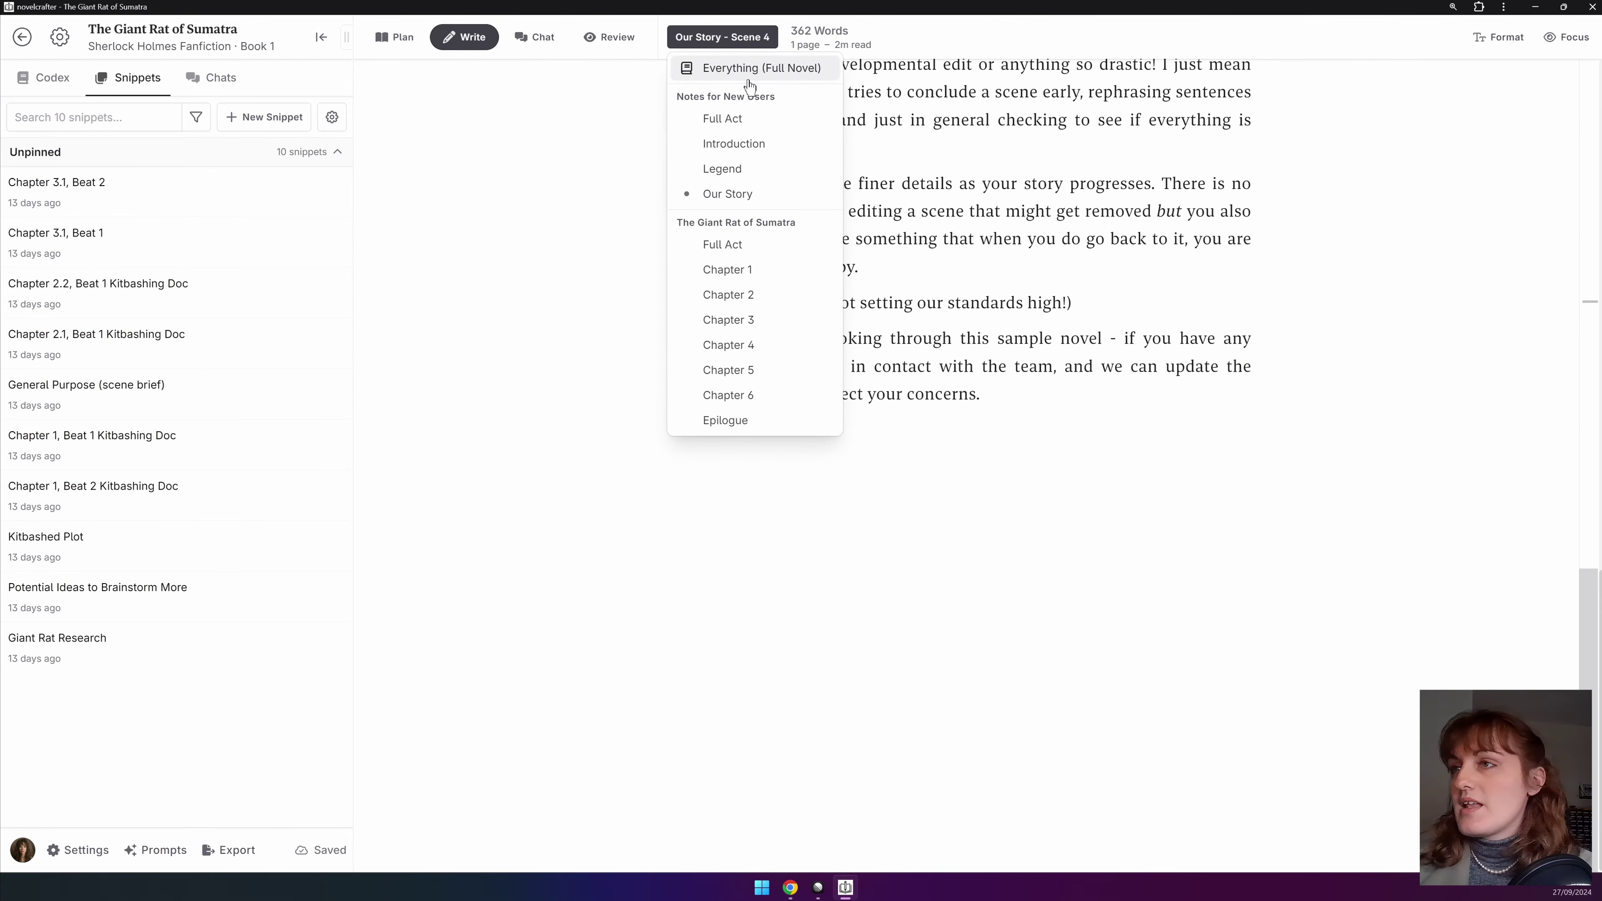
{"action": "left_click", "coordinate": [748, 421]}
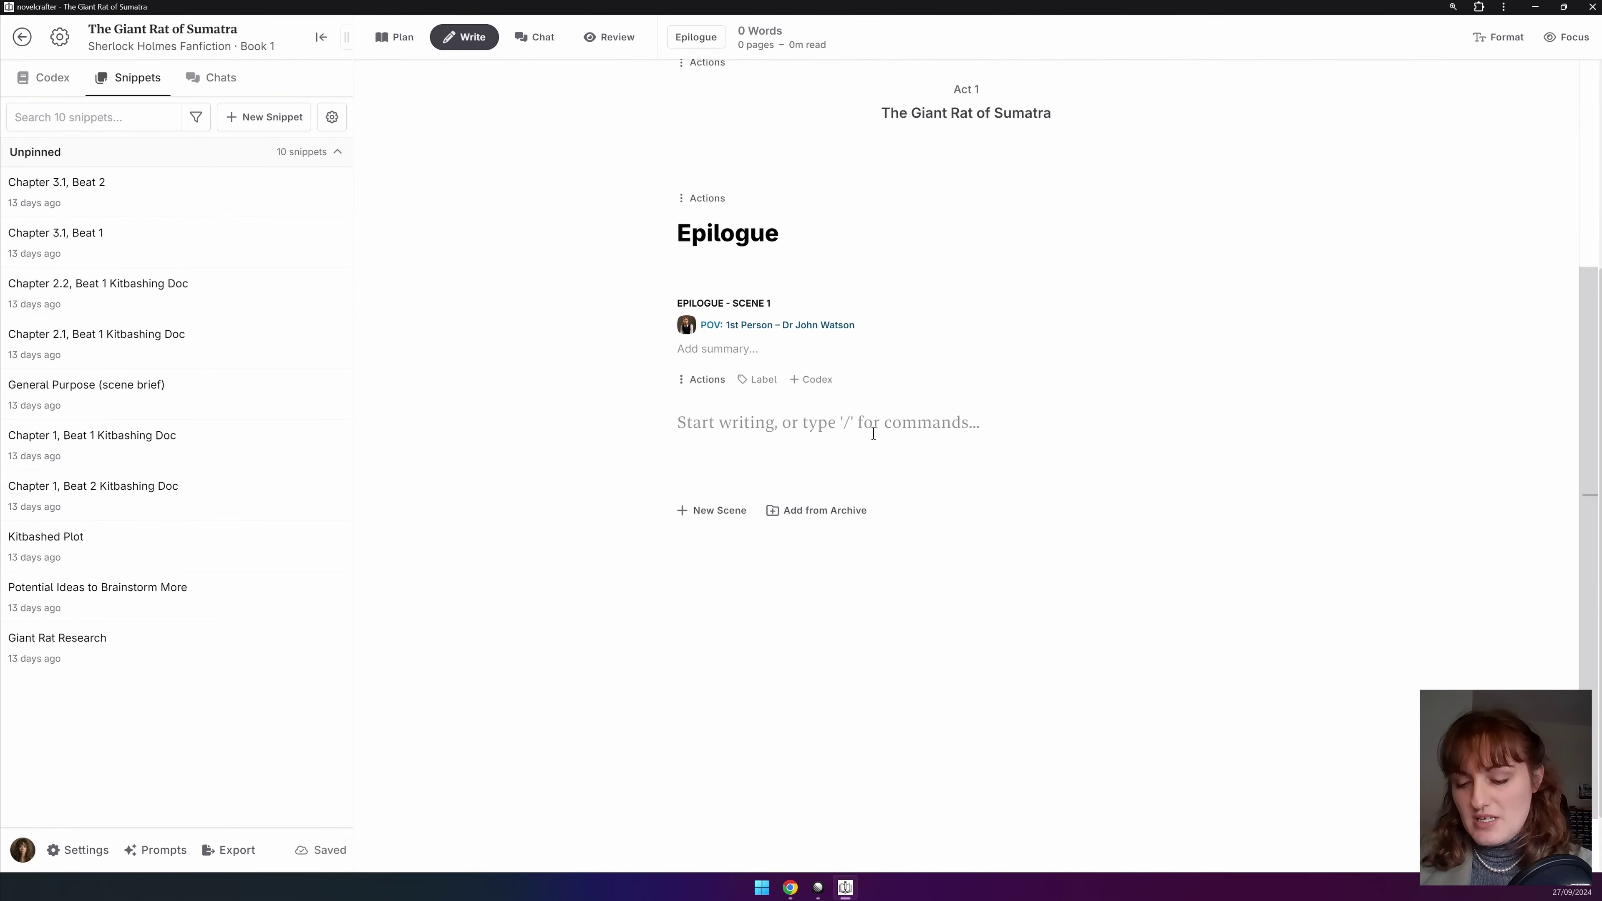
{"action": "scroll", "coordinate": [864, 417], "scroll_direction": "down", "scroll_amount": 1}
{"action": "left_click", "coordinate": [853, 396]}
{"action": "key", "text": "ctrl+v"}
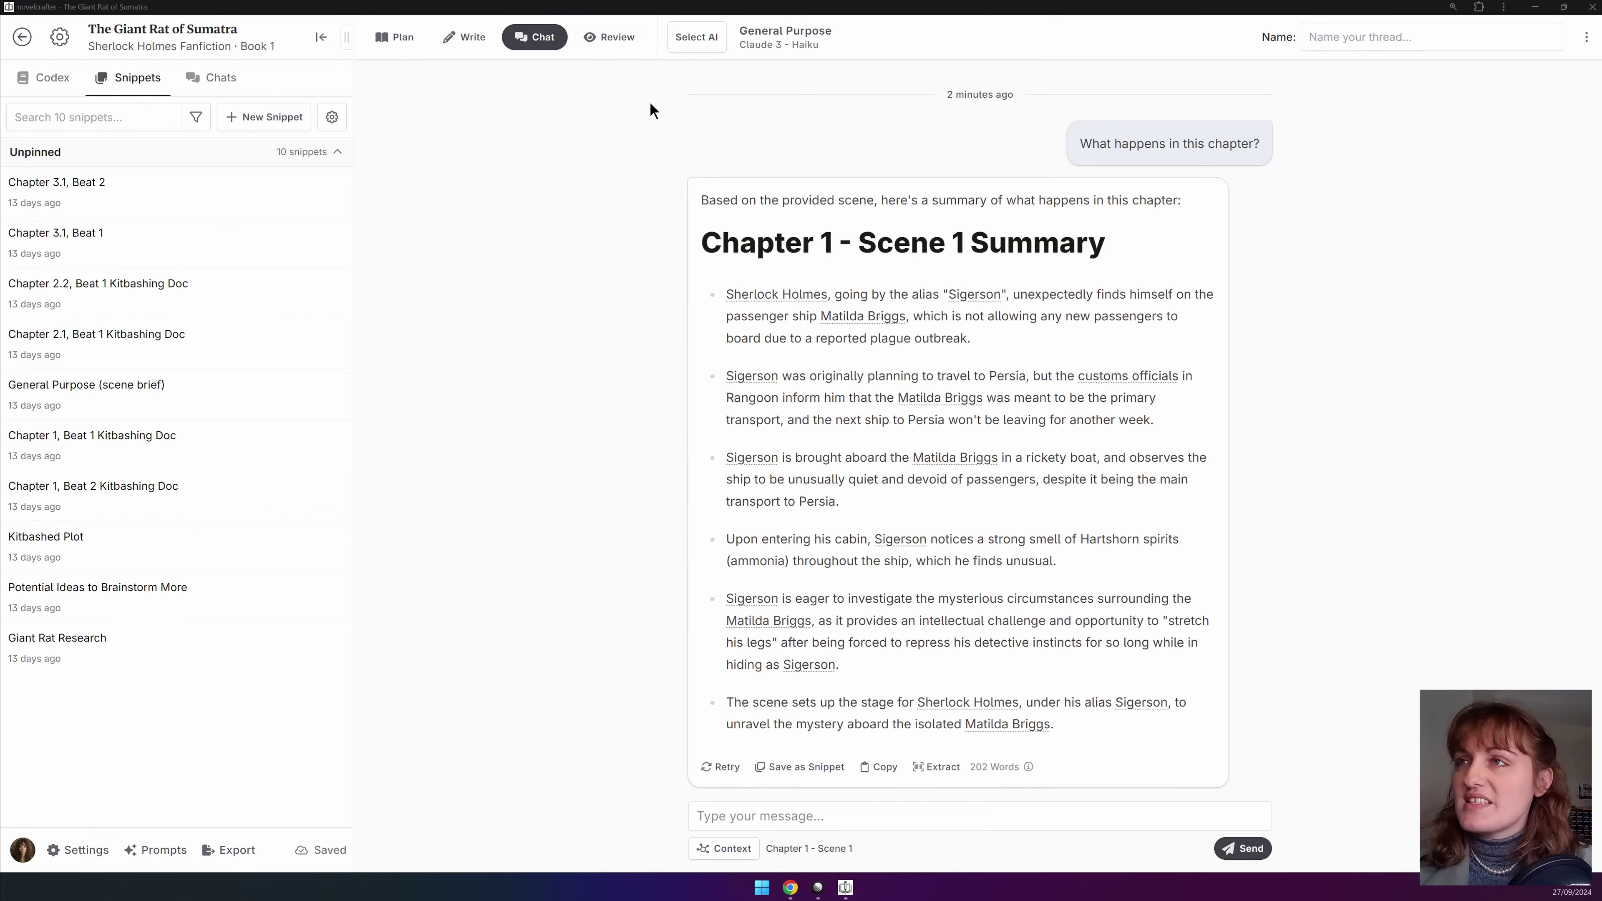
Open the model dropdown from the General Purpose / Claude 3 - Haiku header button.
{"action": "left_click", "coordinate": [747, 43]}
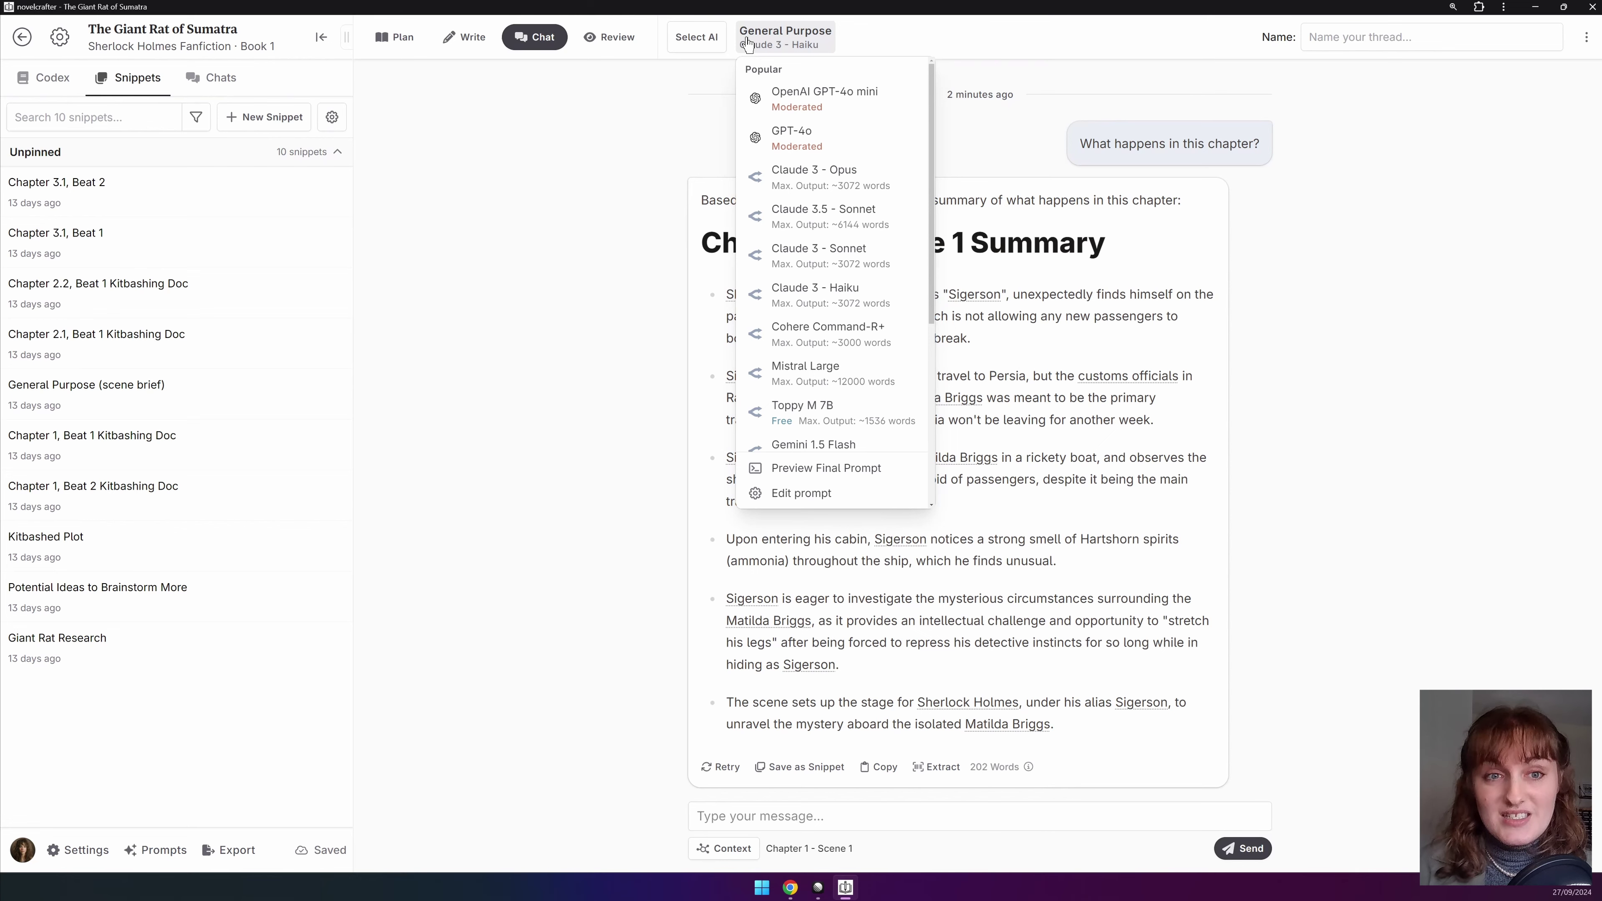
Browse the models under the Scene Beats from Summary system prompt, then dismiss the menus unchanged.
{"action": "left_click", "coordinate": [696, 36]}
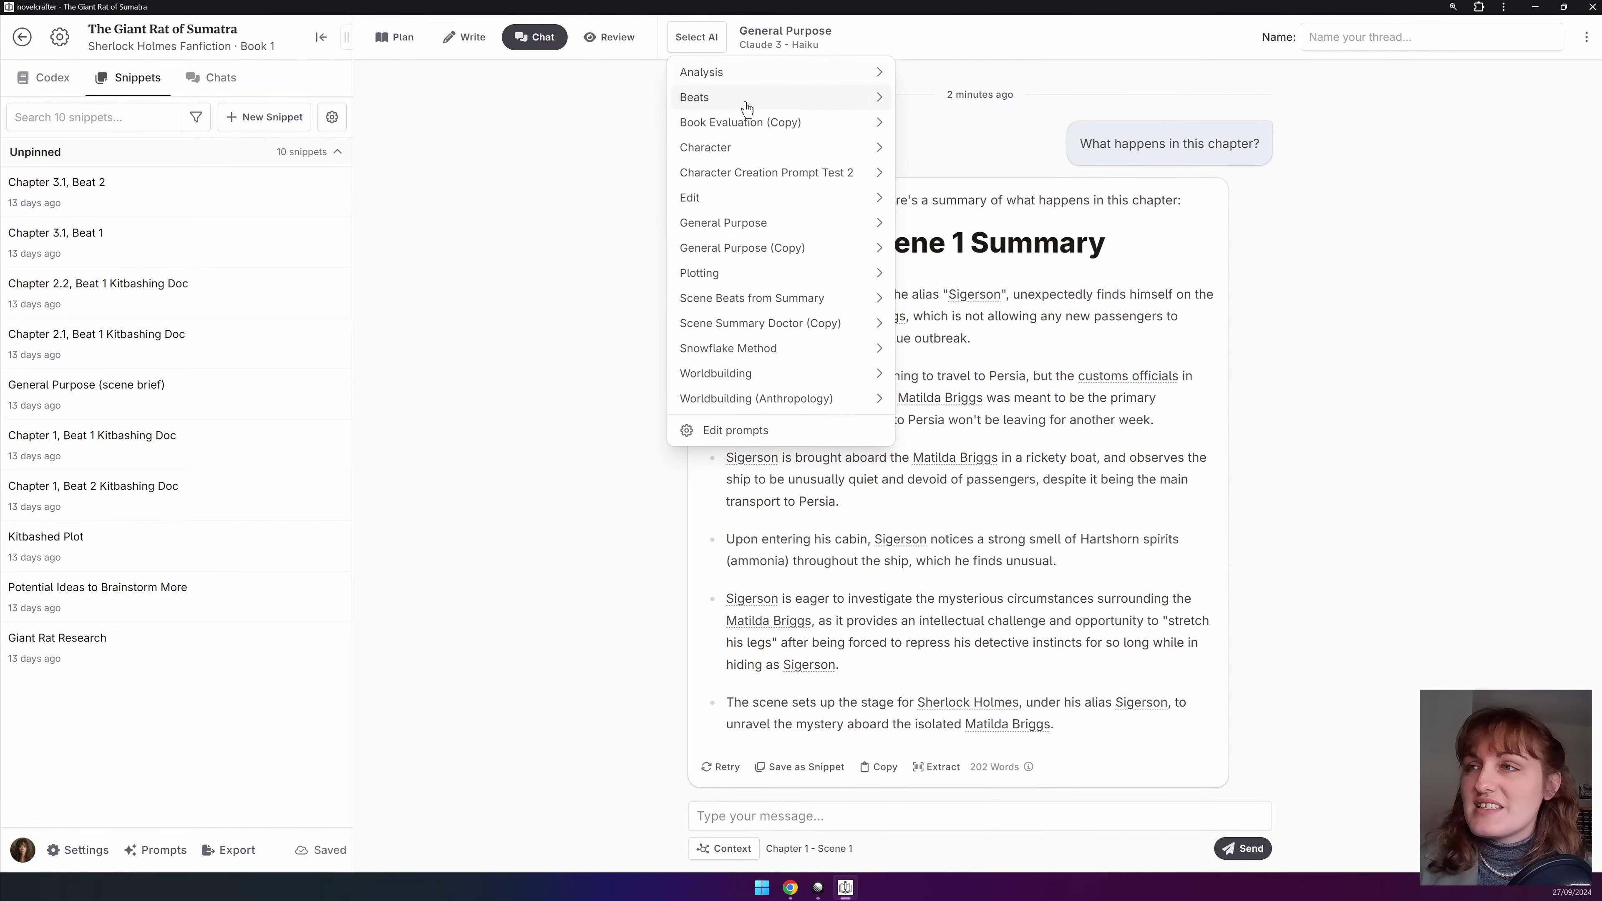
{"action": "mouse_move", "coordinate": [815, 302]}
{"action": "mouse_move", "coordinate": [1036, 299]}
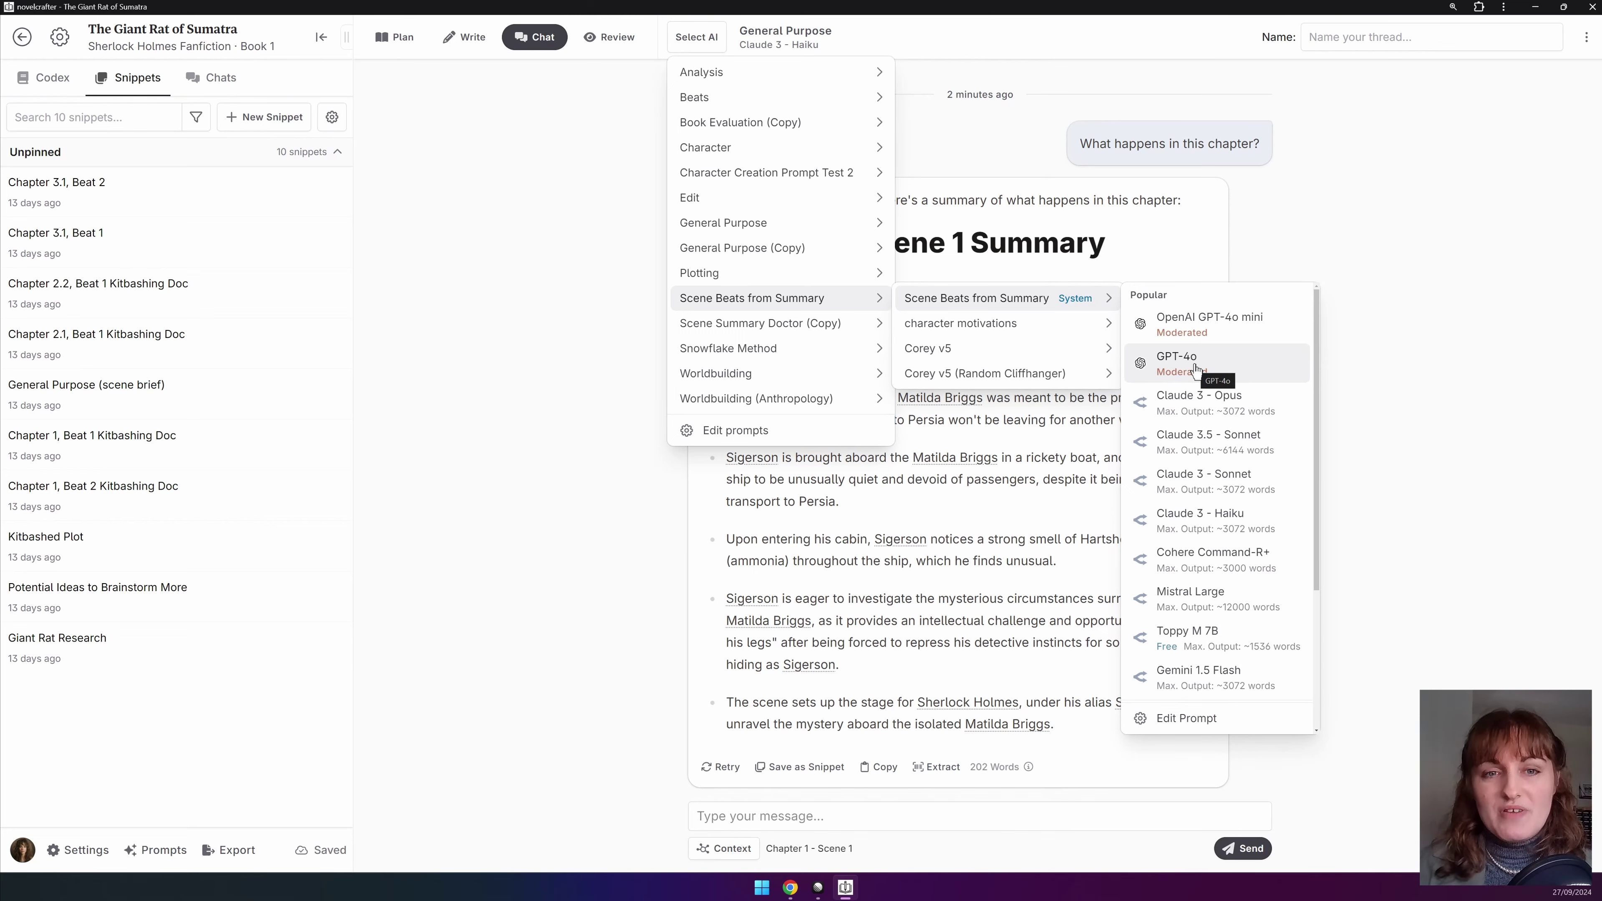
{"action": "left_click", "coordinate": [552, 639]}
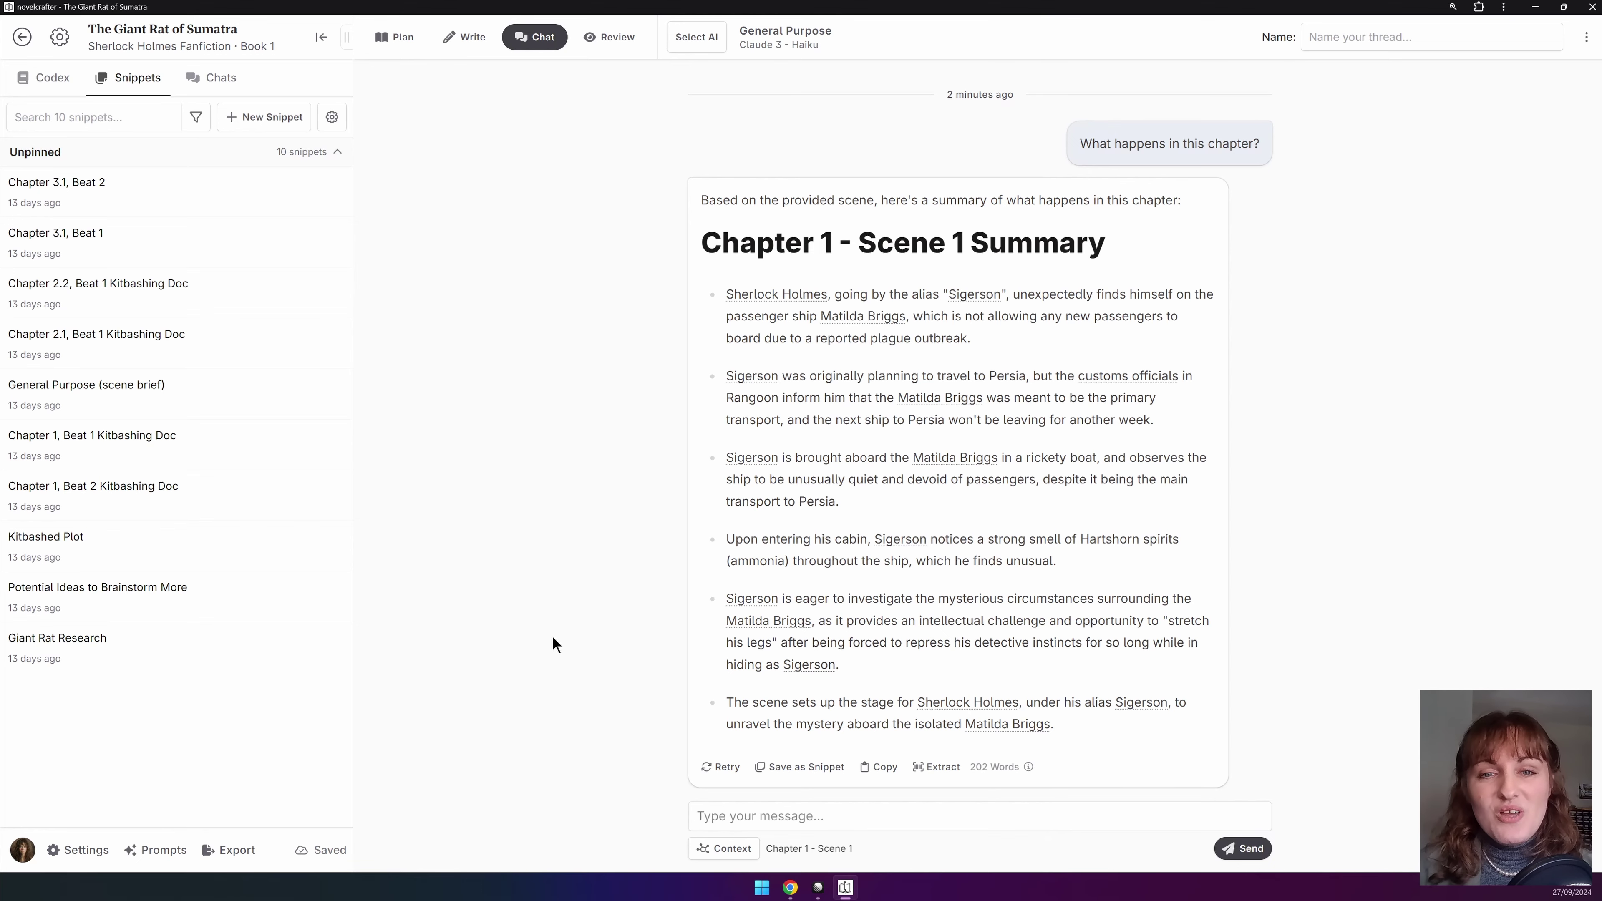